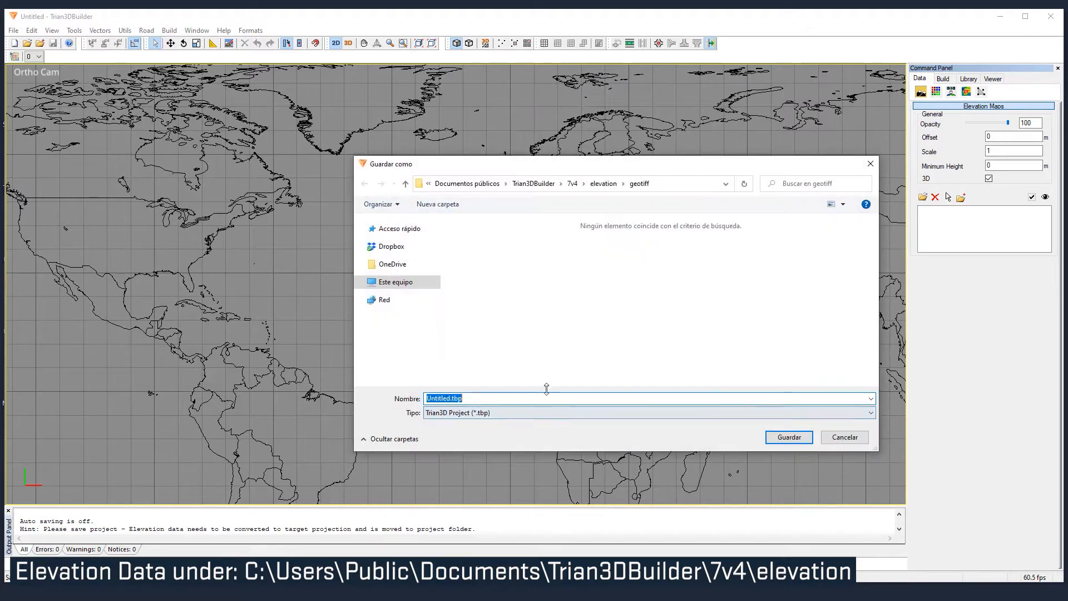
Step: Save the project as tutorial1_SetProject.tbp in the 7v4\projects\Videos folder
{"action": "left_click", "coordinate": [706, 180]}
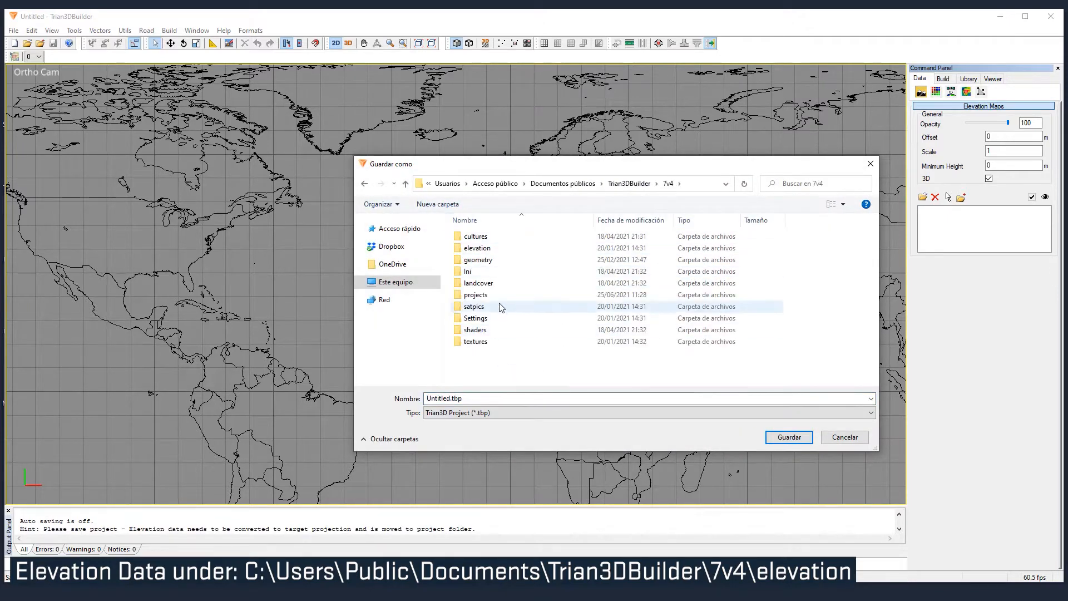
{"action": "double_click", "coordinate": [486, 295]}
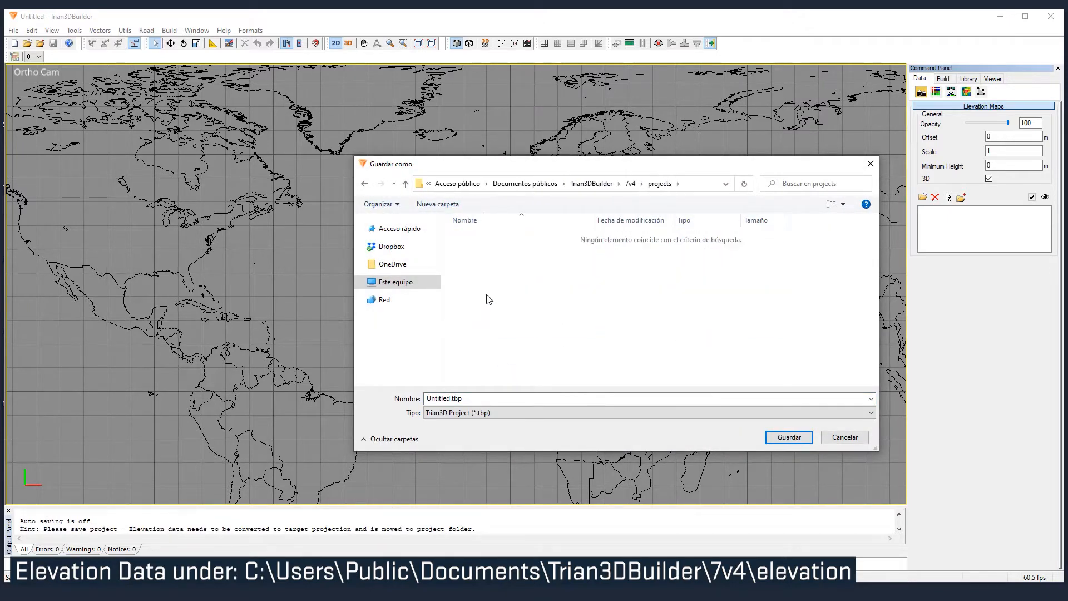
{"action": "left_click", "coordinate": [450, 399]}
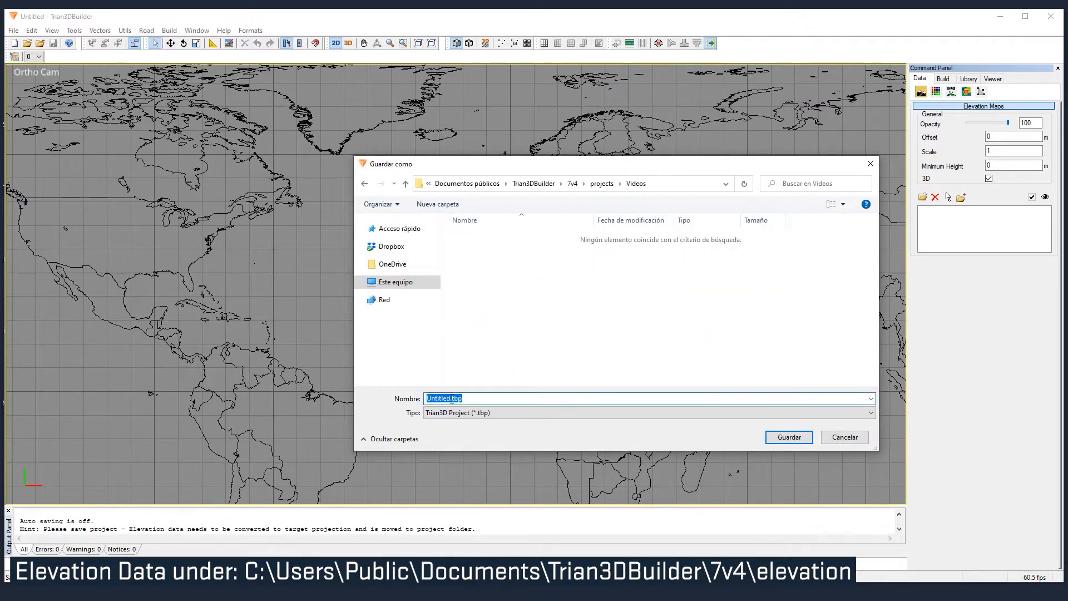
{"action": "left_click_drag", "start_coordinate": [450, 399], "coordinate": [425, 399]}
{"action": "type", "text": "tutorial1_SetProject"}
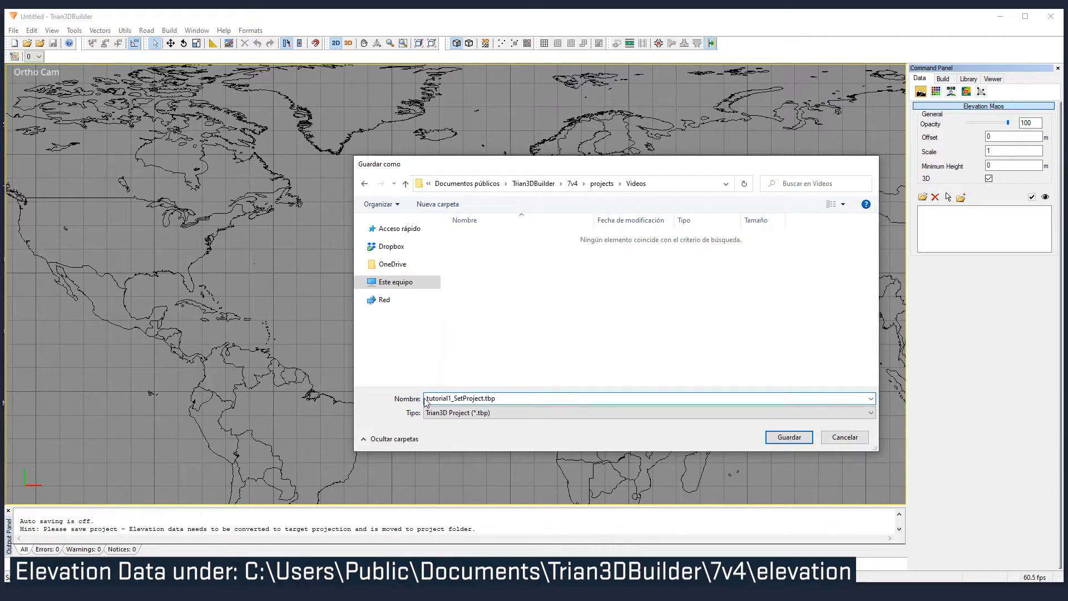
{"action": "key", "text": "Return"}
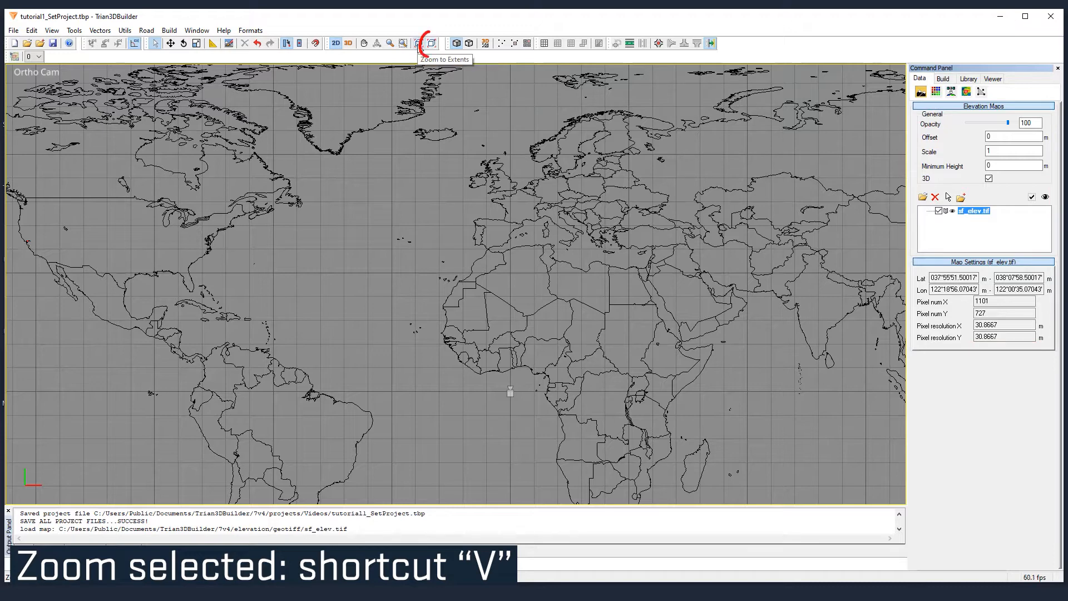
Step: Zoom to the elevation map and load satpics/usa/sf2.tif as a satellite map layer
{"action": "left_click", "coordinate": [430, 47]}
{"action": "left_click", "coordinate": [431, 44]}
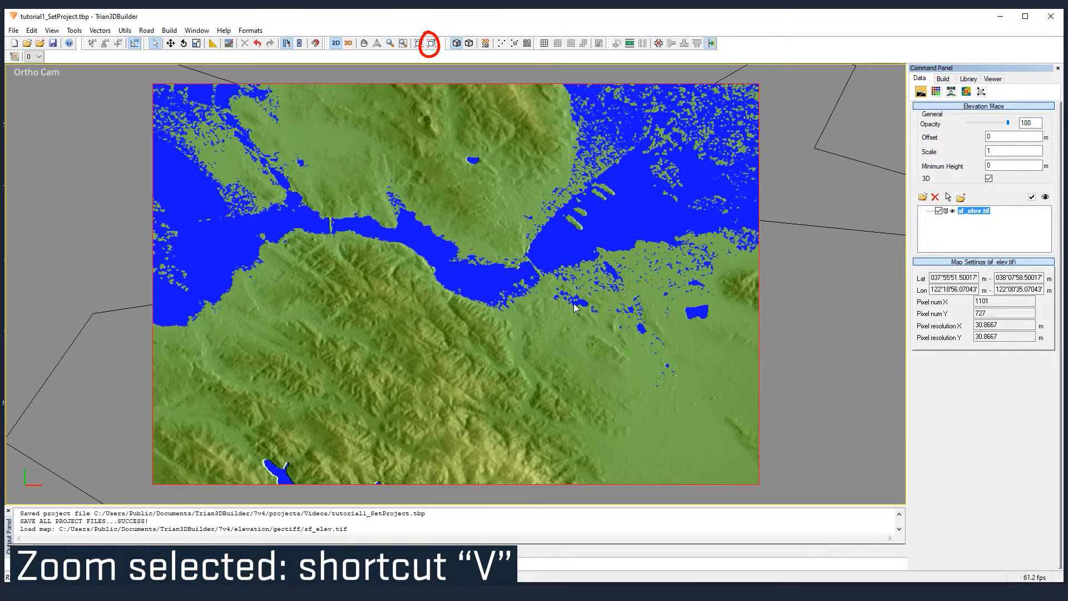
{"action": "scroll", "coordinate": [576, 308], "scroll_direction": "down", "scroll_amount": 3}
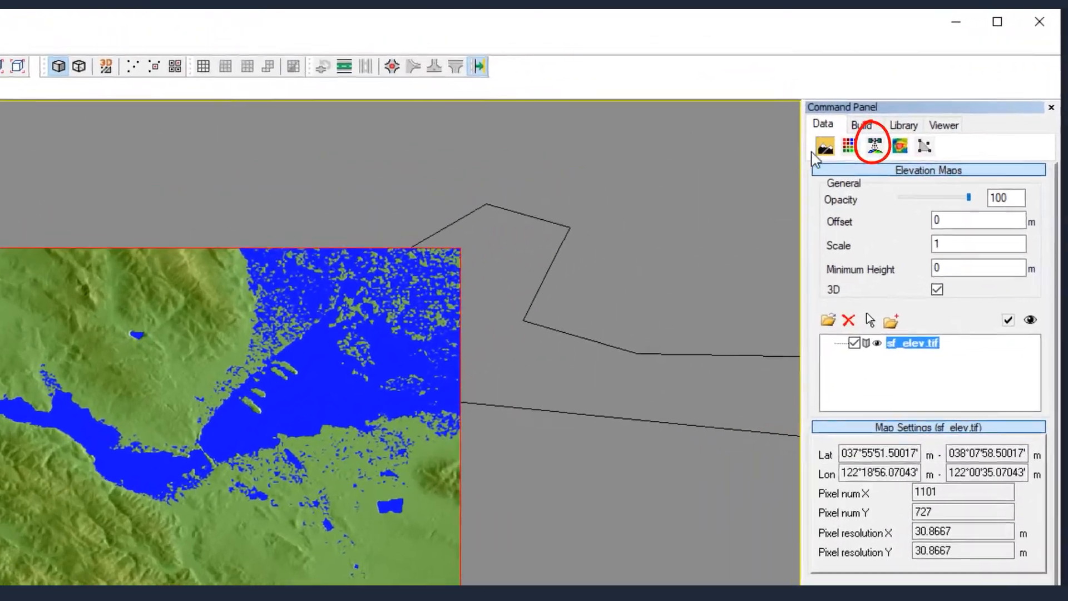
{"action": "left_click", "coordinate": [951, 91]}
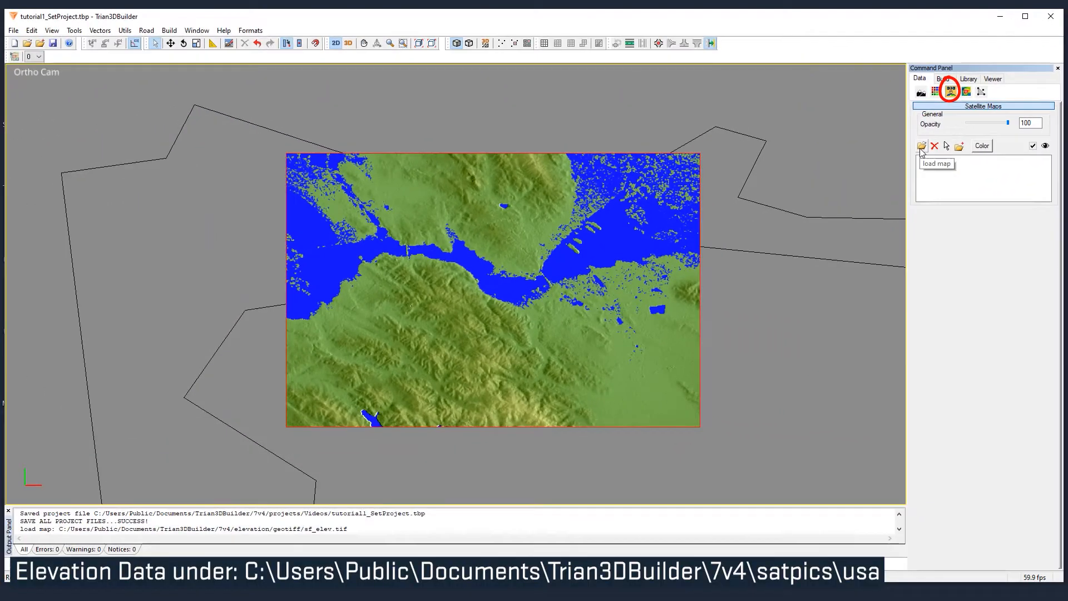
{"action": "left_click", "coordinate": [921, 150]}
{"action": "double_click", "coordinate": [492, 240]}
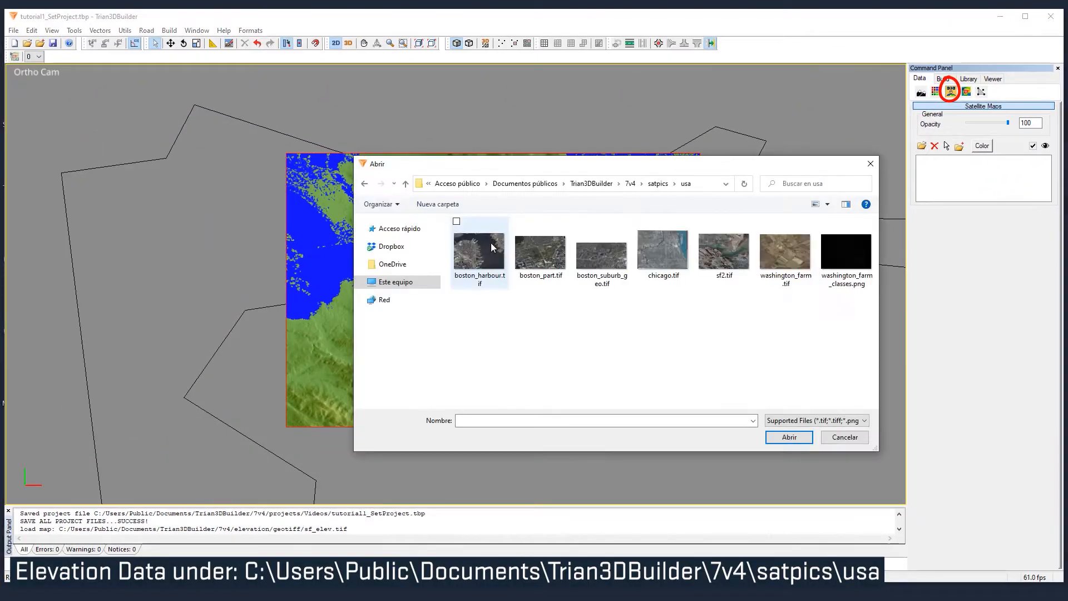
{"action": "left_click", "coordinate": [722, 257]}
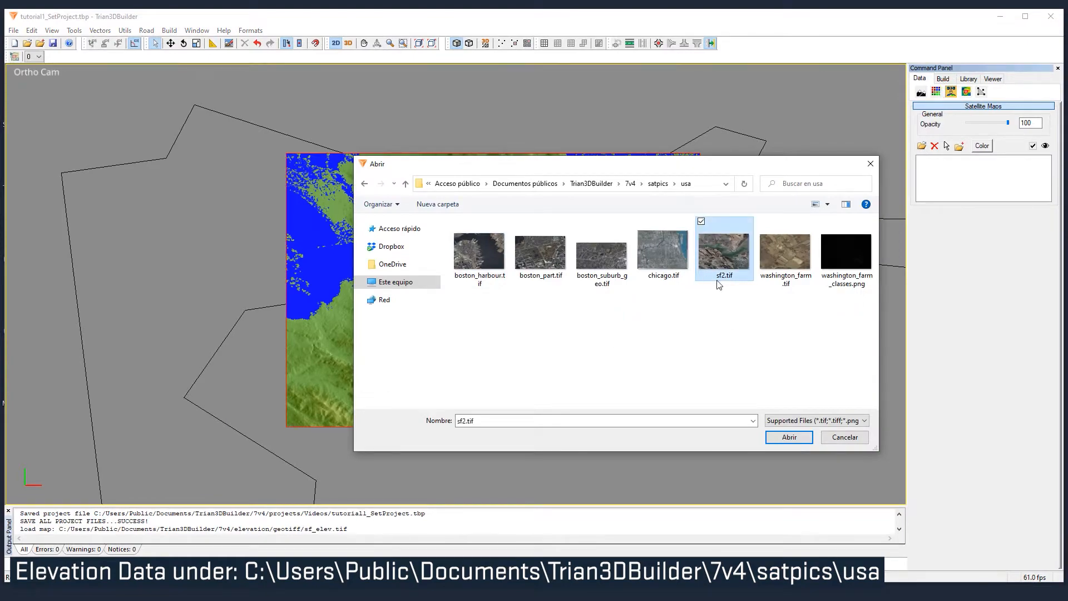
{"action": "left_click", "coordinate": [789, 437]}
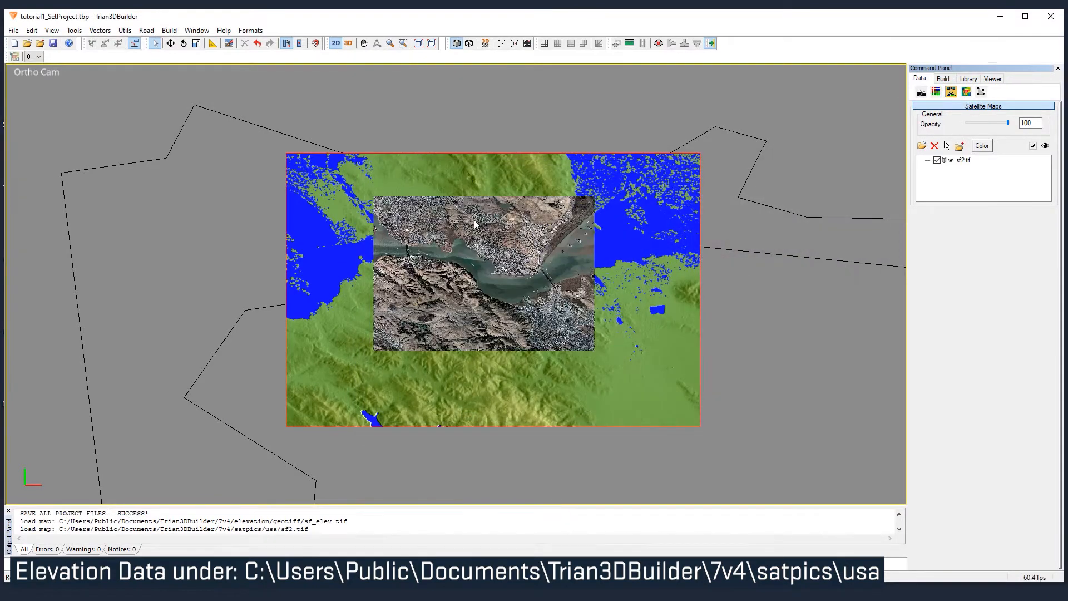
Step: Fade the sf2.tif satellite image's opacity out and back to 100
{"action": "scroll", "coordinate": [529, 243], "scroll_direction": "up", "scroll_amount": 3}
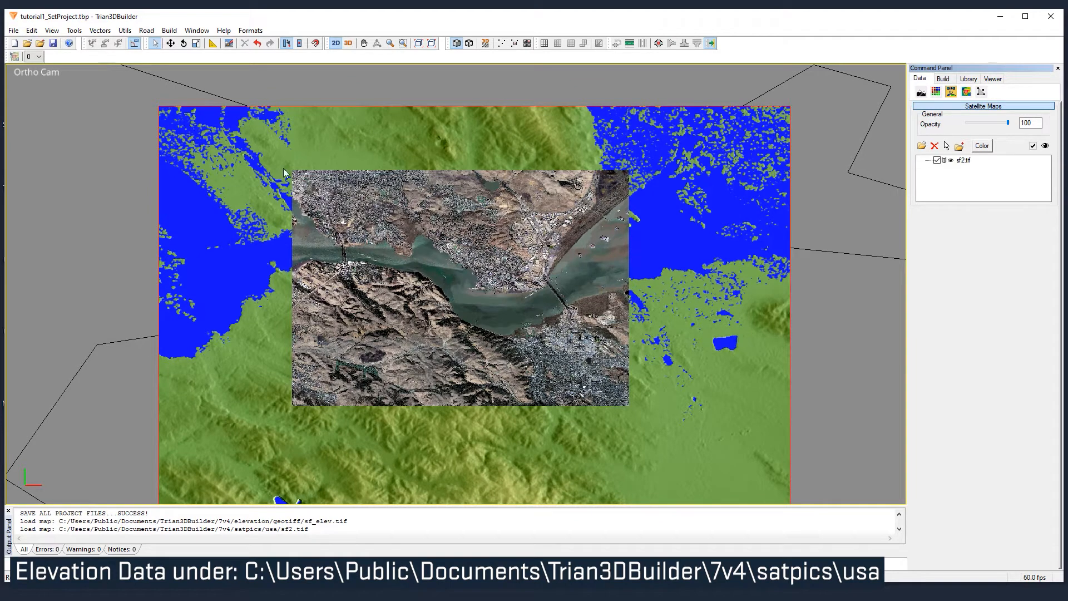
{"action": "mouse_move", "coordinate": [1010, 127]}
{"action": "left_mouse_down"}
{"action": "mouse_move", "coordinate": [976, 130]}
{"action": "mouse_move", "coordinate": [1014, 131]}
{"action": "left_mouse_up"}
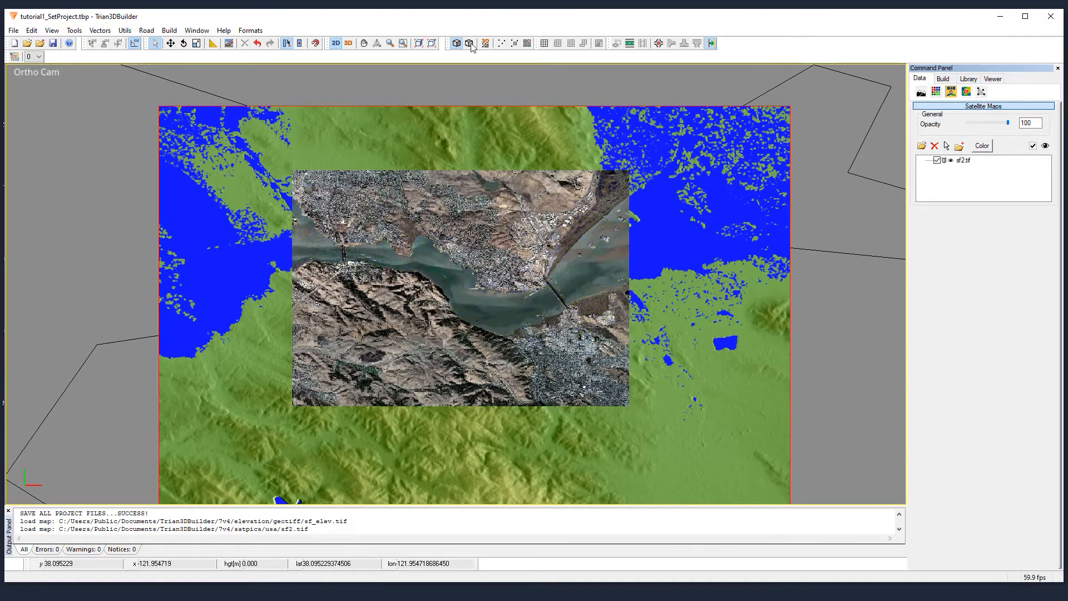
{"action": "left_click", "coordinate": [943, 80]}
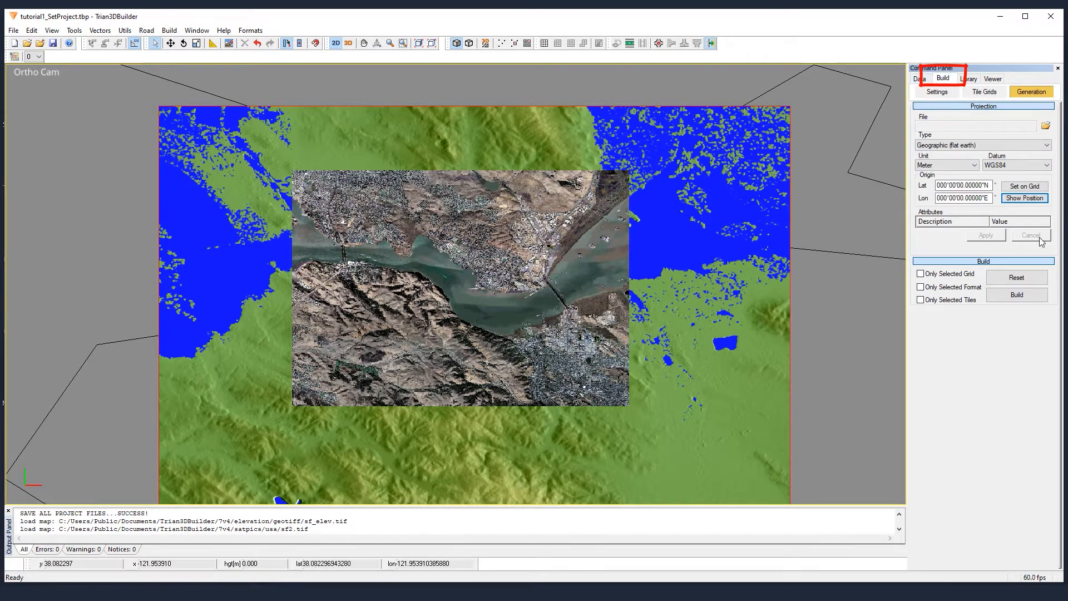
Step: Rename the tile grid from Unnamed to MyArea
{"action": "left_click", "coordinate": [985, 92]}
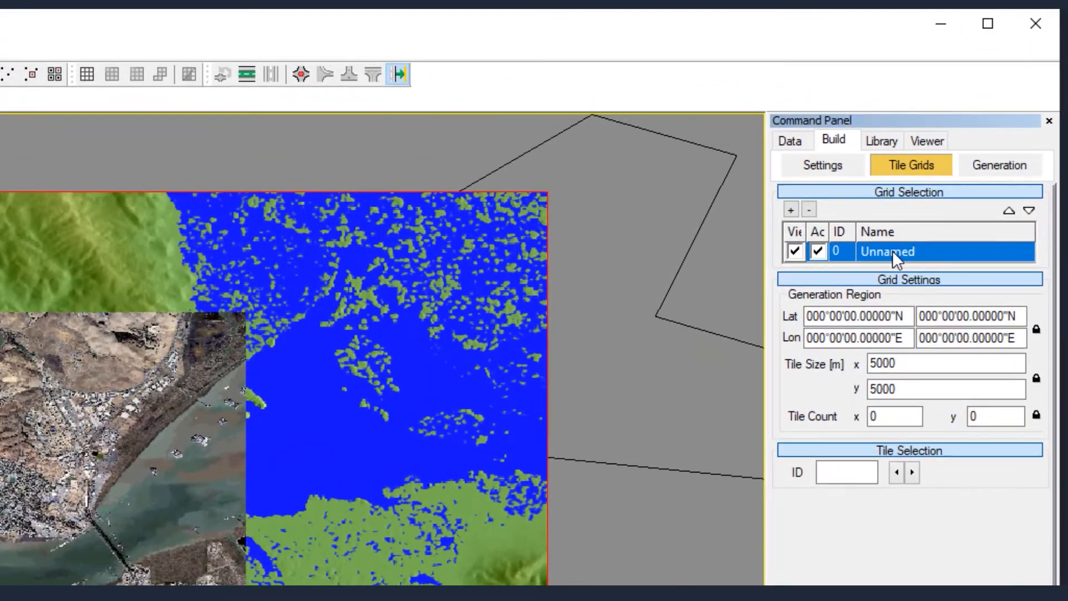
{"action": "left_click", "coordinate": [930, 206]}
{"action": "left_click_drag", "start_coordinate": [906, 249], "coordinate": [858, 247]}
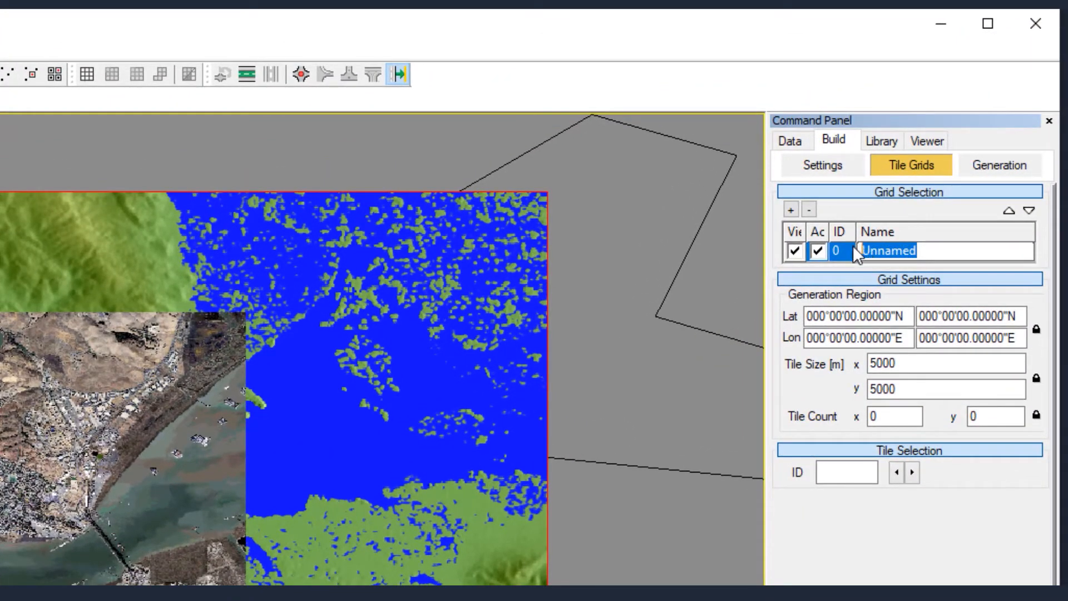
{"action": "type", "text": "MyArea"}
{"action": "key", "text": "Return"}
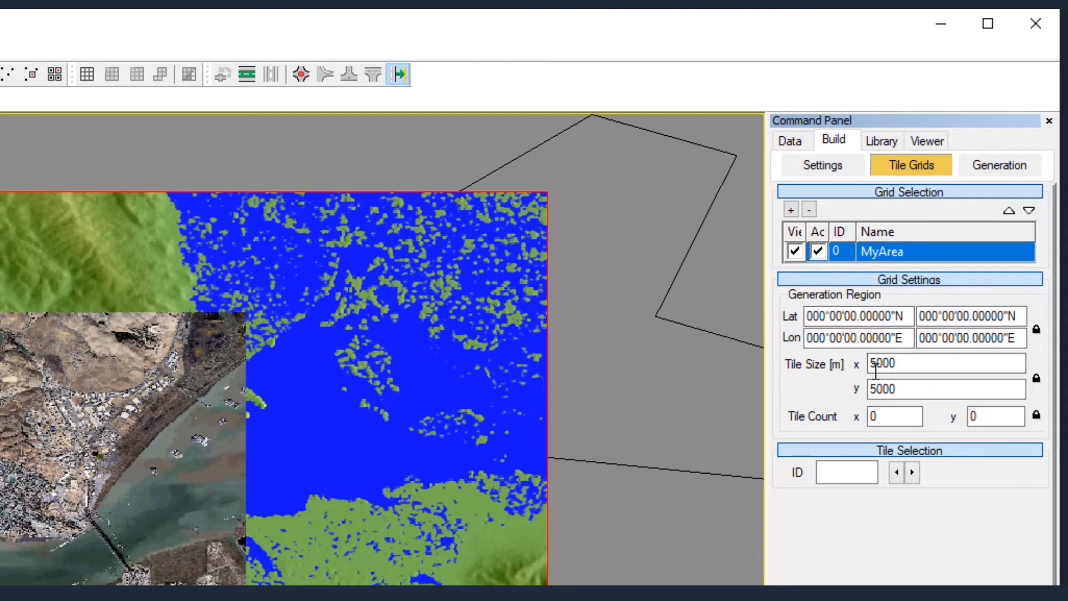
Step: Draw the tile grid over the satellite image and enlarge it to 4 by 2 tiles
{"action": "left_click", "coordinate": [910, 364]}
{"action": "left_click", "coordinate": [906, 415]}
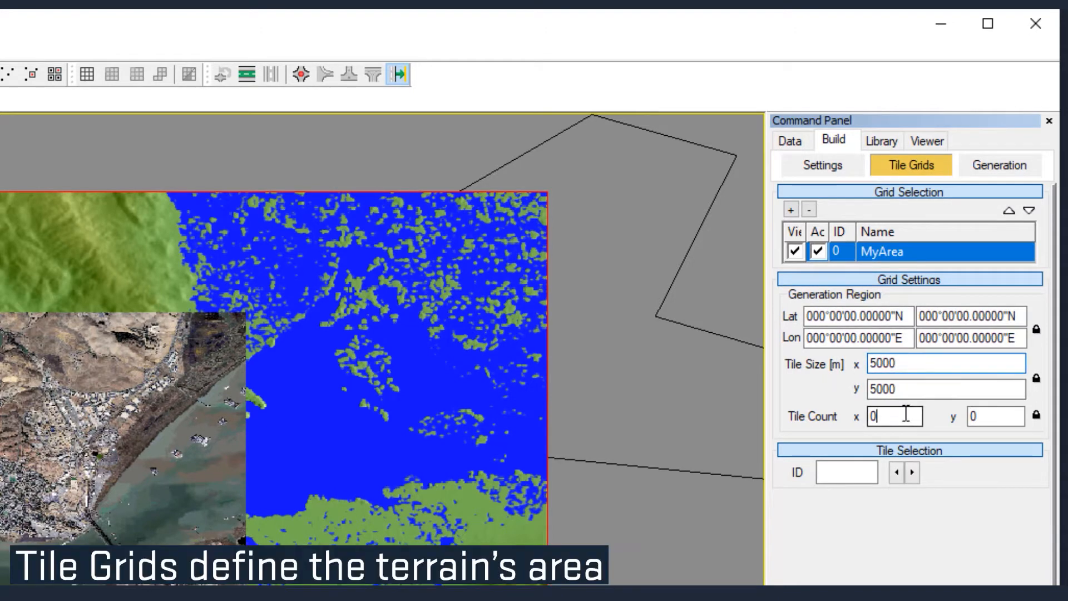
{"action": "left_click", "coordinate": [986, 415]}
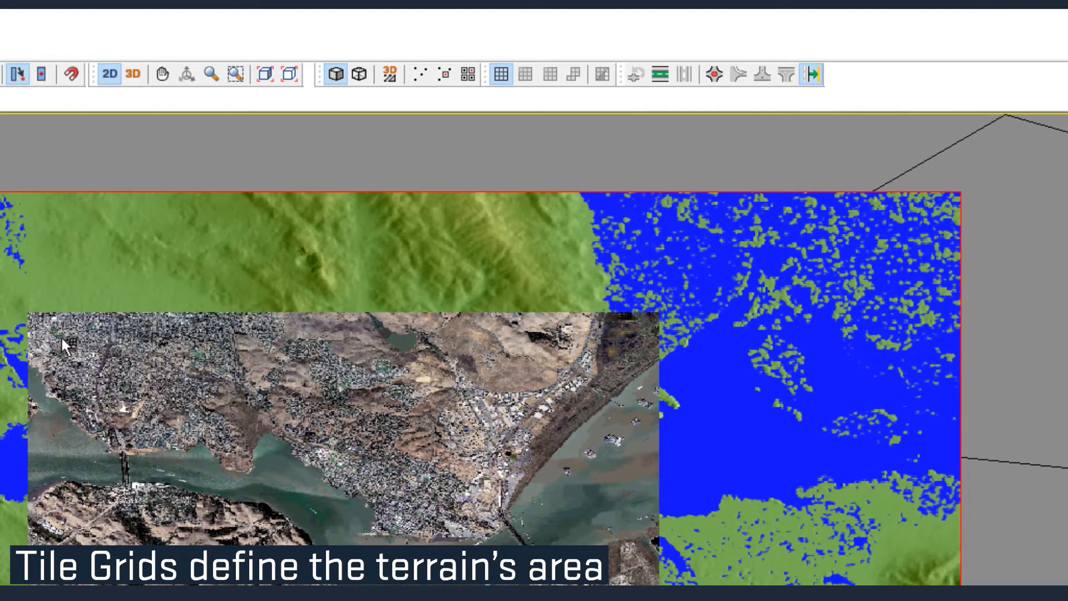
{"action": "mouse_move", "coordinate": [52, 336]}
{"action": "left_mouse_down"}
{"action": "mouse_move", "coordinate": [162, 457]}
{"action": "mouse_move", "coordinate": [312, 484]}
{"action": "mouse_move", "coordinate": [610, 497]}
{"action": "mouse_move", "coordinate": [611, 470]}
{"action": "mouse_move", "coordinate": [598, 460]}
{"action": "mouse_move", "coordinate": [562, 343]}
{"action": "left_mouse_up"}
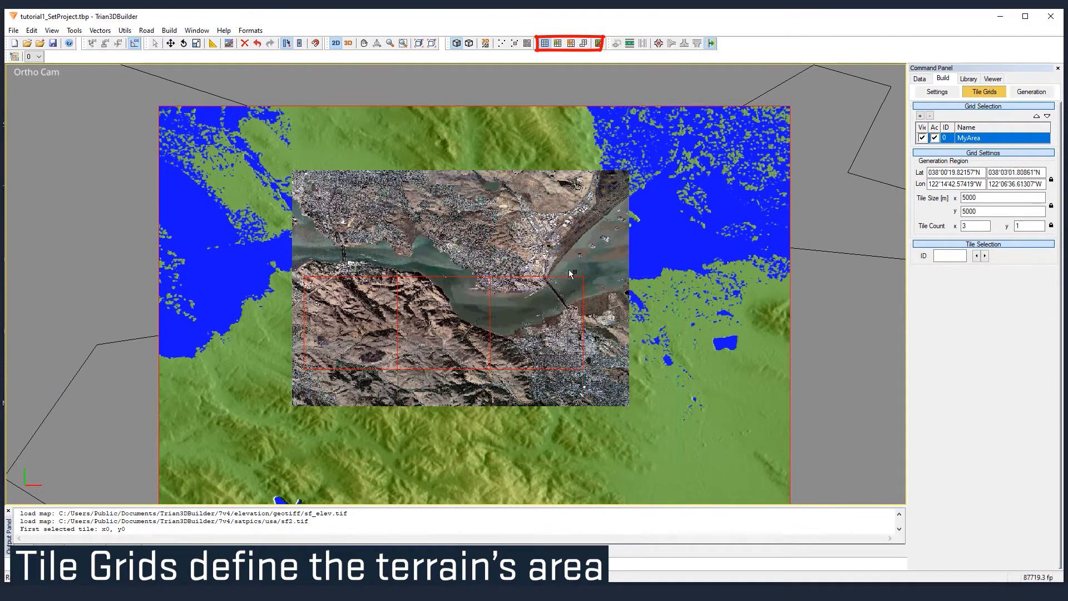
{"action": "mouse_move", "coordinate": [581, 266]}
{"action": "left_mouse_down"}
{"action": "mouse_move", "coordinate": [596, 241]}
{"action": "mouse_move", "coordinate": [593, 334]}
{"action": "left_mouse_up"}
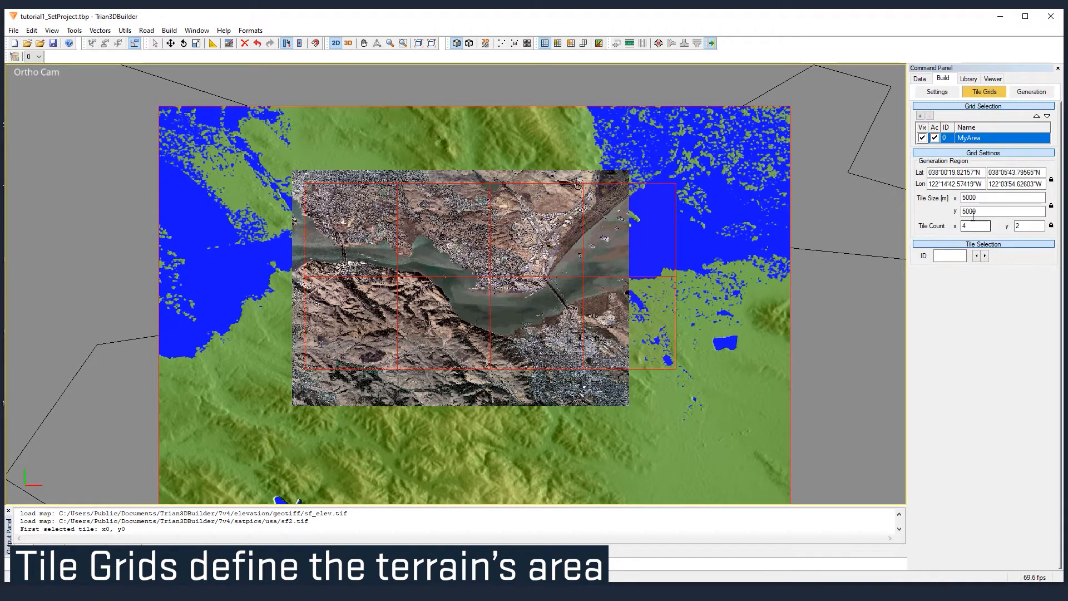
Step: Set the tile size to 2500 × 2000 m and enter a tile count of 8
{"action": "double_click", "coordinate": [954, 213]}
{"action": "type", "text": "2"}
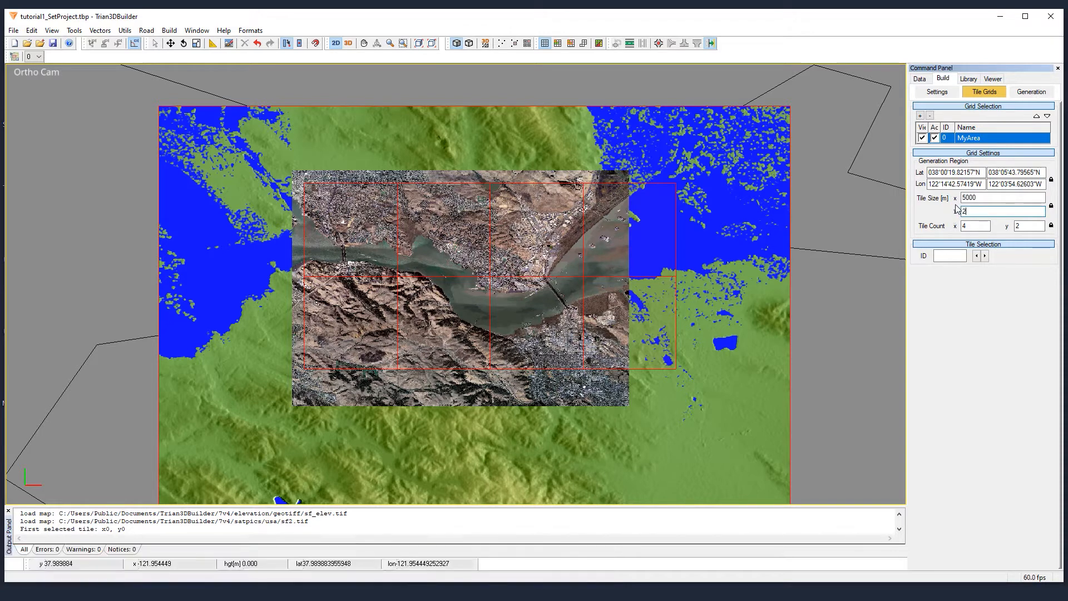
{"action": "type", "text": "000"}
{"action": "left_click_drag", "start_coordinate": [982, 199], "coordinate": [948, 203]}
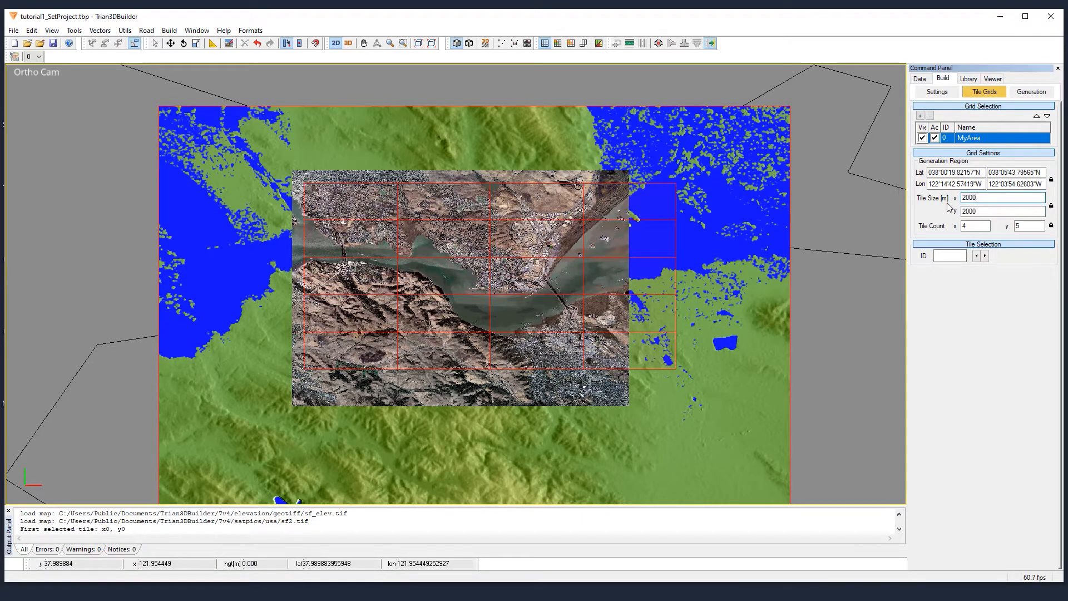
{"action": "key", "text": "Tab"}
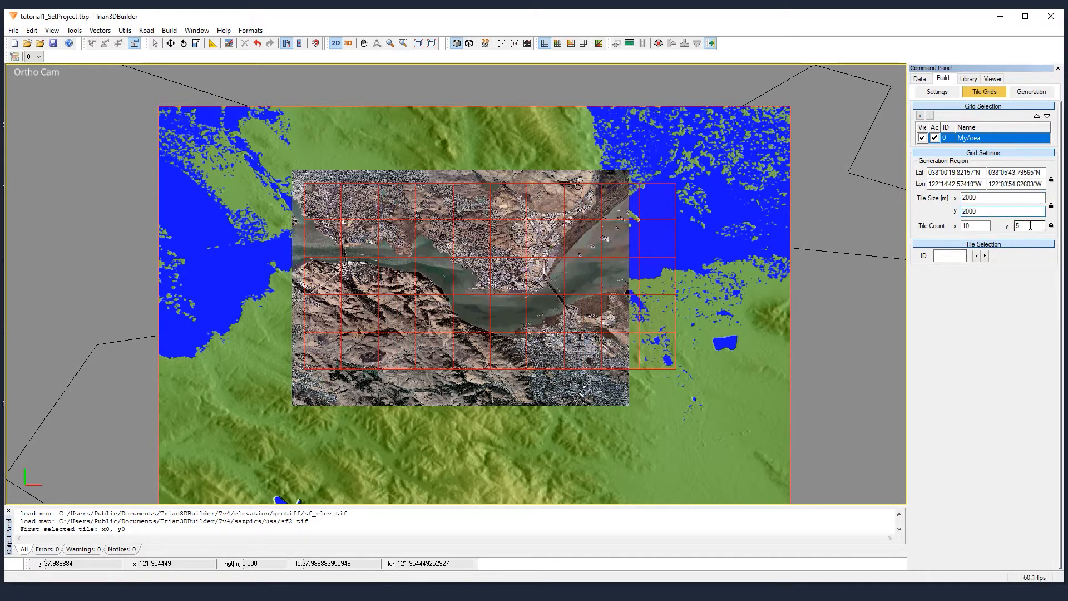
{"action": "left_click_drag", "start_coordinate": [1030, 225], "coordinate": [956, 227]}
{"action": "type", "text": "8"}
{"action": "key", "text": "Tab"}
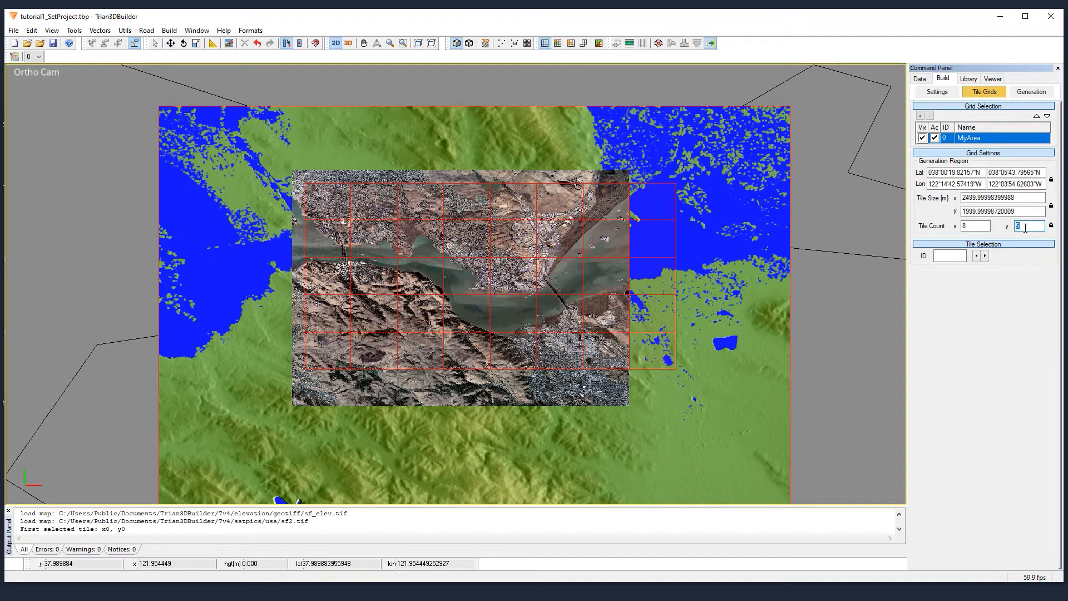
Step: Redraw the MyArea grid region over the satellite image as 7 × 6 tiles
{"action": "left_click_drag", "start_coordinate": [305, 159], "coordinate": [598, 395]}
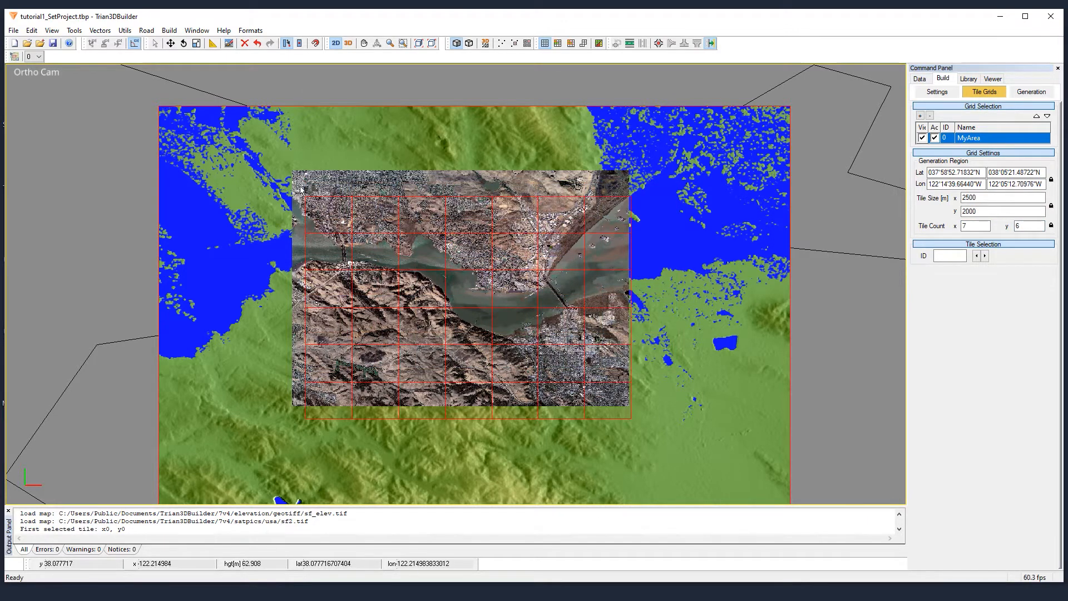
{"action": "left_click_drag", "start_coordinate": [304, 182], "coordinate": [305, 184]}
{"action": "left_click", "coordinate": [1032, 92]}
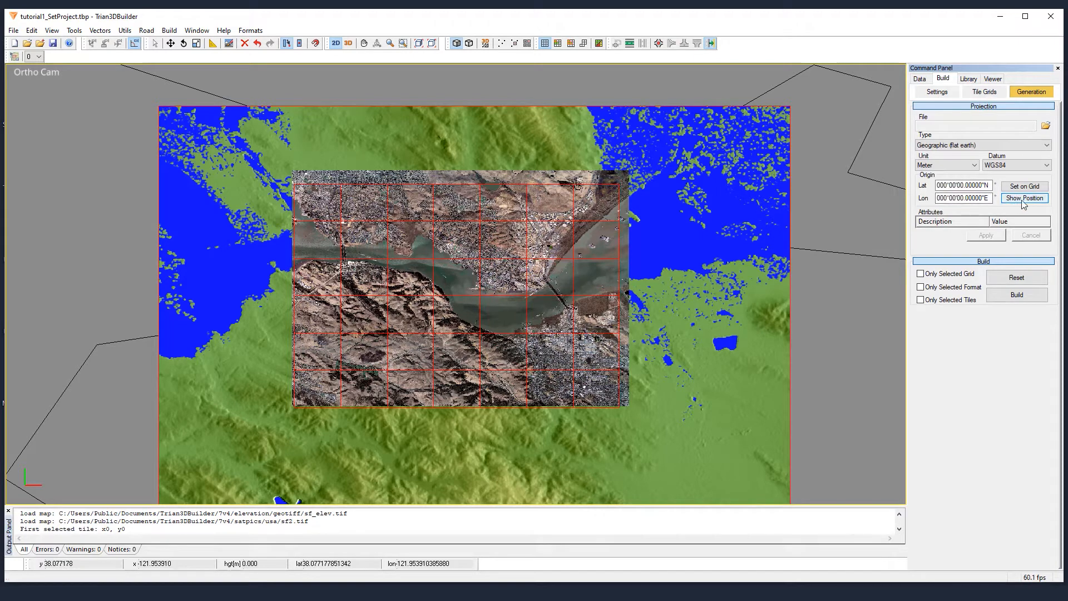
Step: Show the projection origin and zoom out to find it at 0°N, 0°E off West Africa
{"action": "left_click", "coordinate": [1022, 199]}
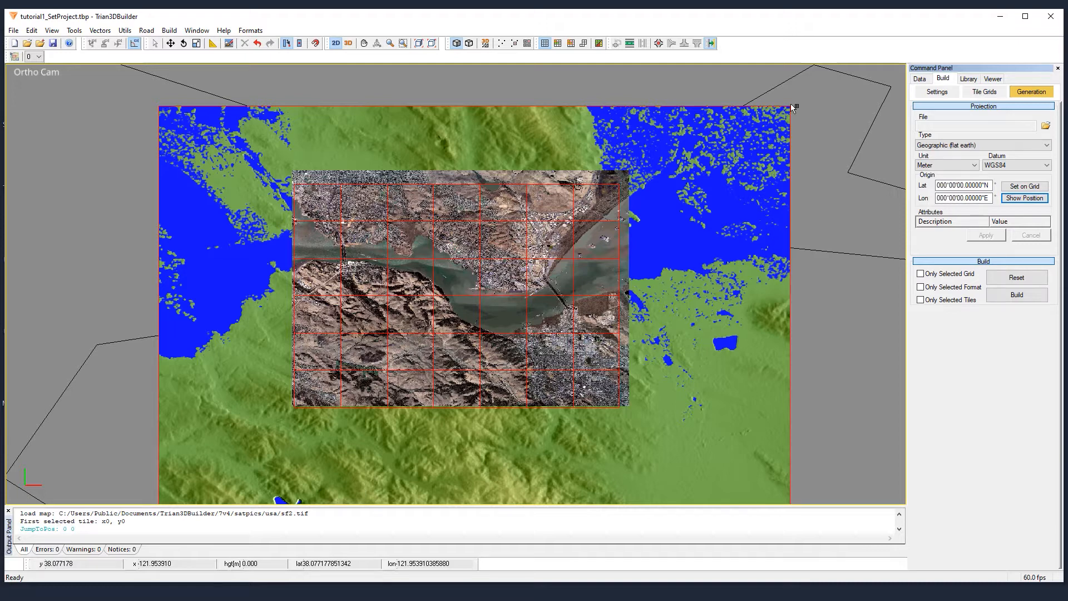
{"action": "scroll", "coordinate": [535, 253], "scroll_direction": "down", "scroll_amount": 6}
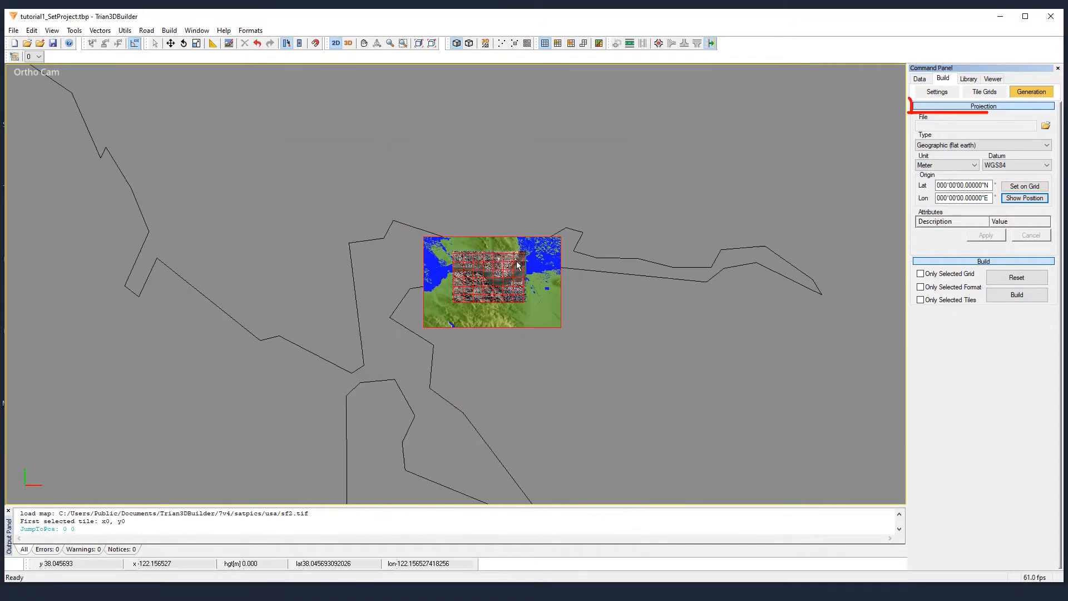
{"action": "scroll", "coordinate": [536, 254], "scroll_direction": "down", "scroll_amount": 8}
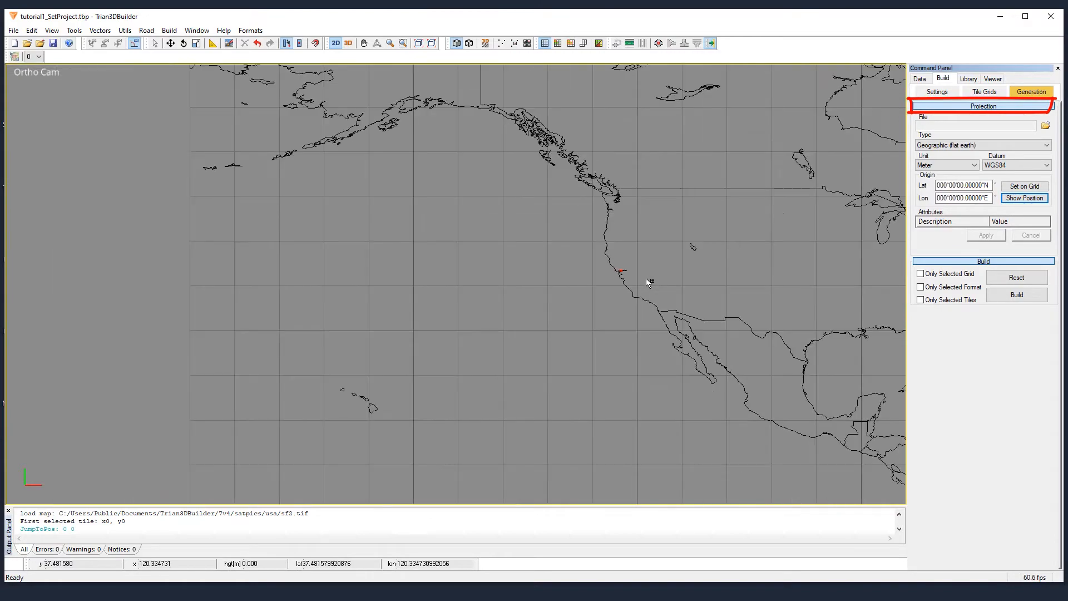
{"action": "scroll", "coordinate": [659, 292], "scroll_direction": "down", "scroll_amount": 2}
{"action": "scroll", "coordinate": [698, 336], "scroll_direction": "up", "scroll_amount": 3}
{"action": "middle_click_drag", "start_coordinate": [799, 316], "coordinate": [345, 303]}
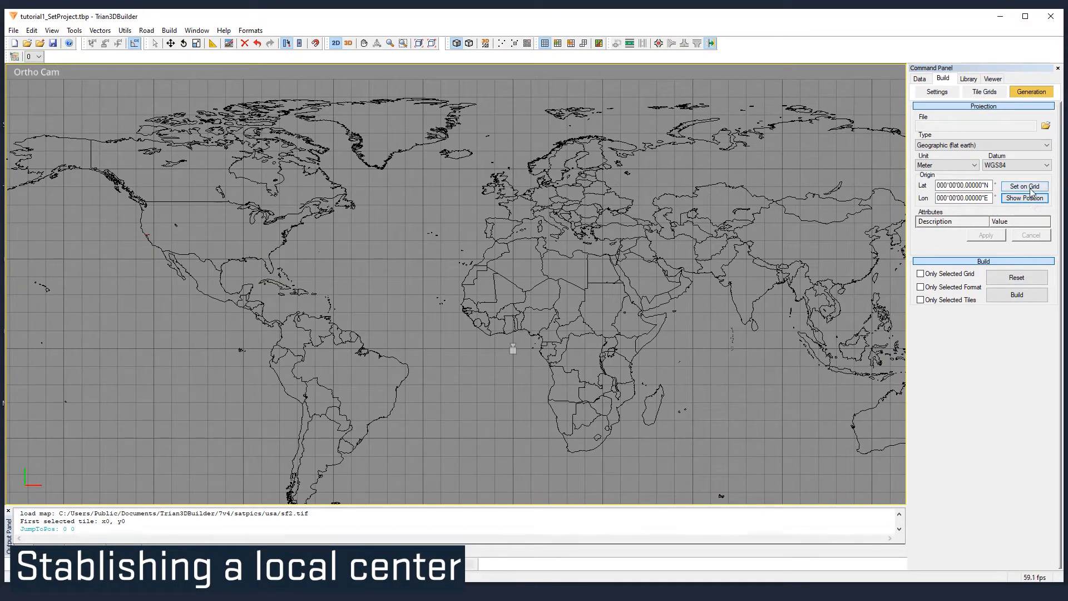
{"action": "left_click", "coordinate": [1030, 202]}
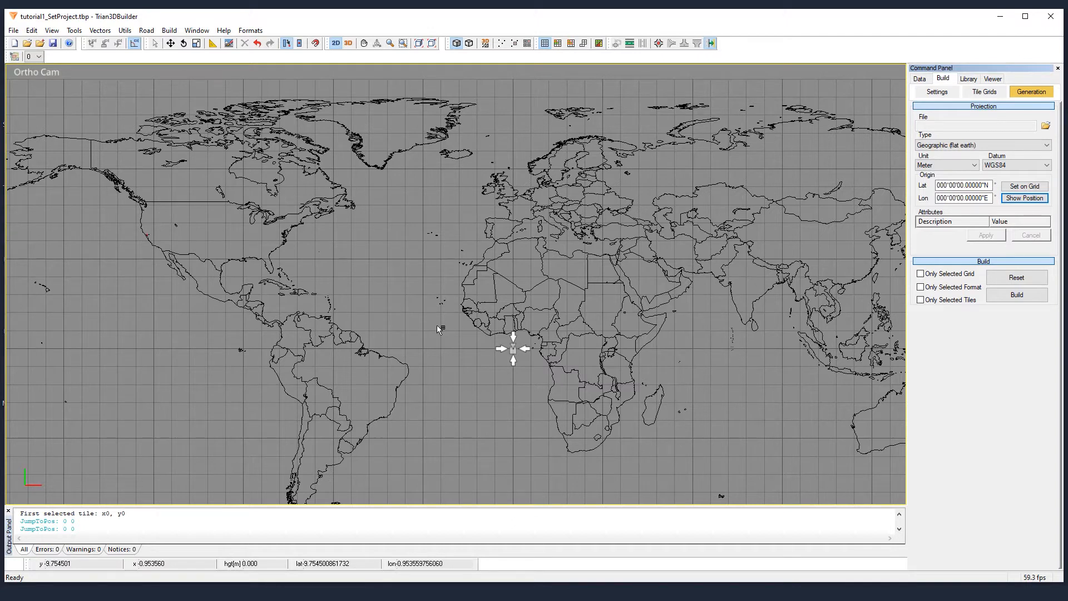
Step: Set the projection origin to the tile grid centre, apply it and show its position
{"action": "left_click", "coordinate": [1013, 188]}
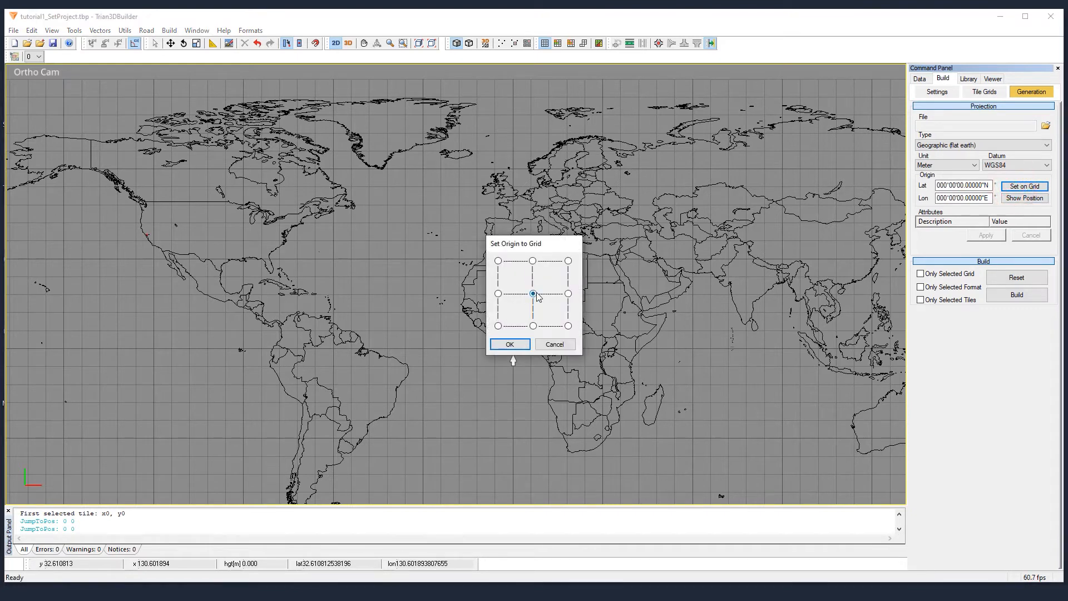
{"action": "left_click", "coordinate": [511, 345]}
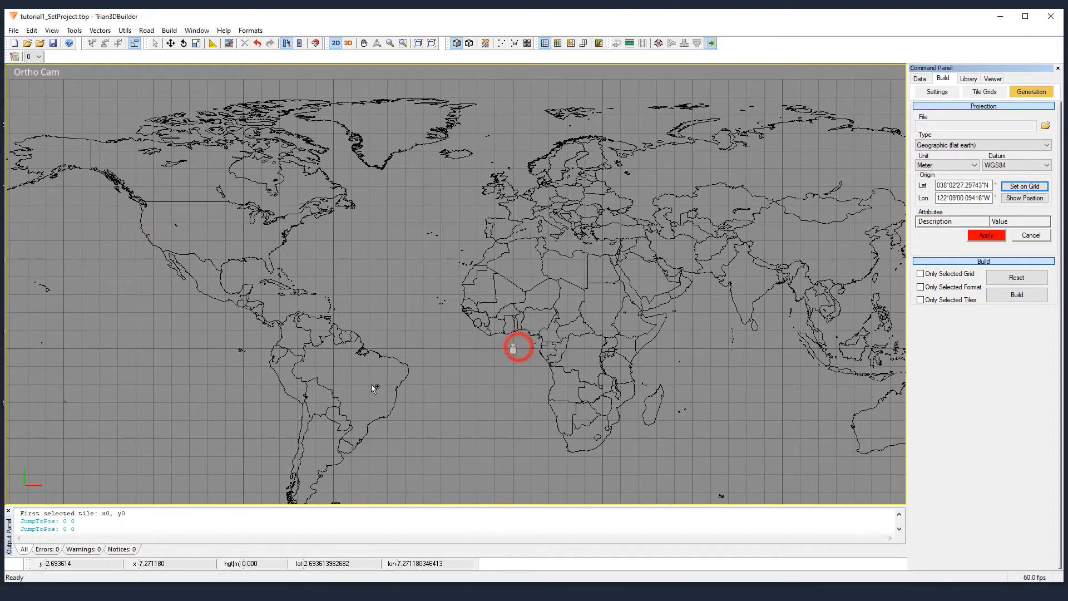
{"action": "left_click", "coordinate": [985, 236]}
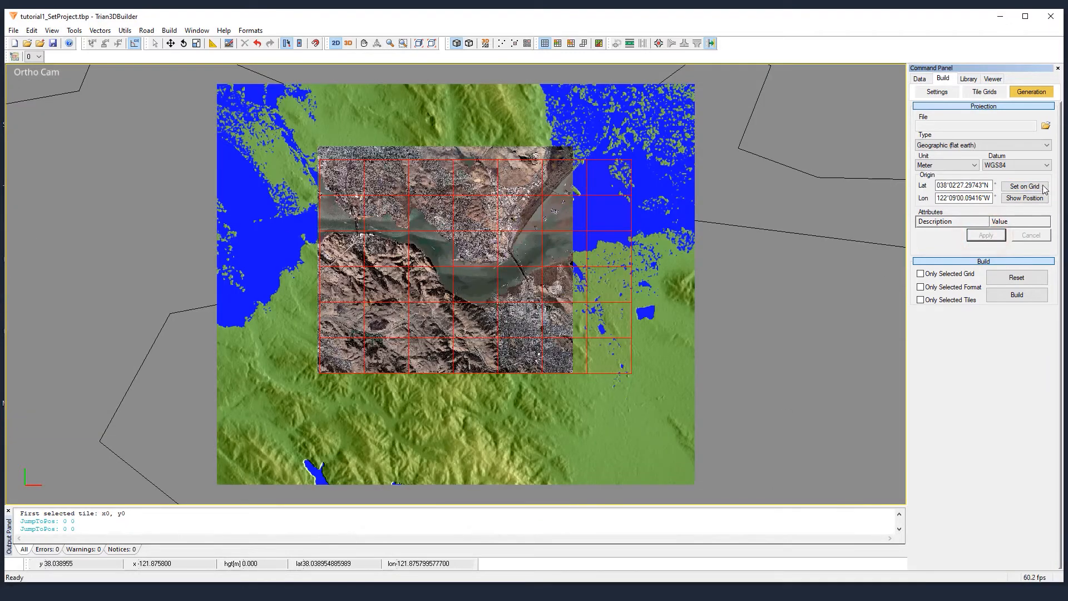
{"action": "left_click", "coordinate": [1023, 201]}
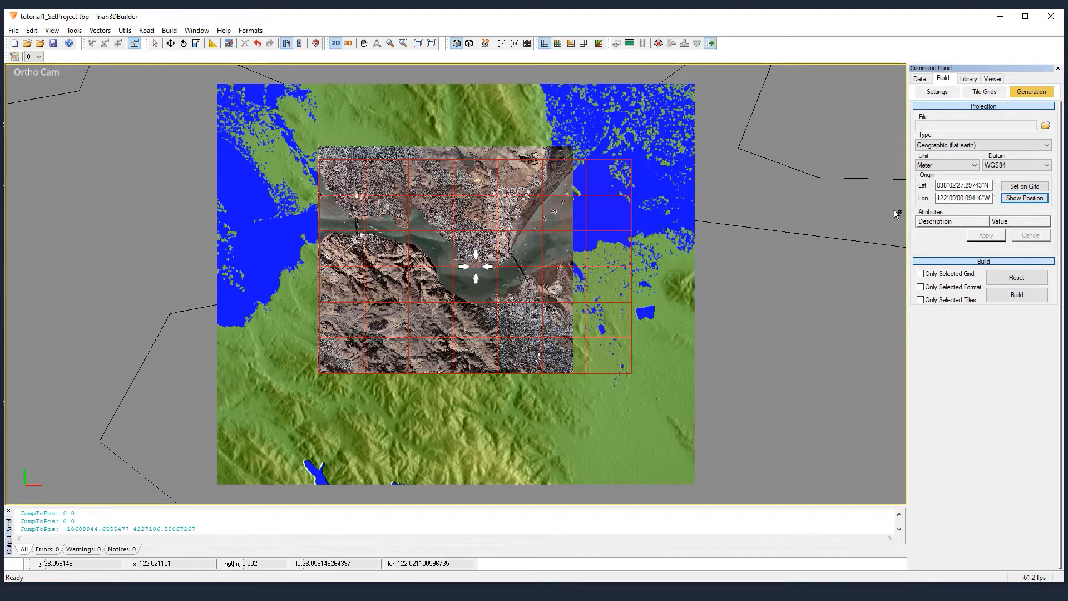
Step: Move the origin to the grid's top-right corner at 038°05'41.68"N, 122°02'59.62"W and show it
{"action": "left_click", "coordinate": [1025, 186]}
{"action": "left_click", "coordinate": [568, 261]}
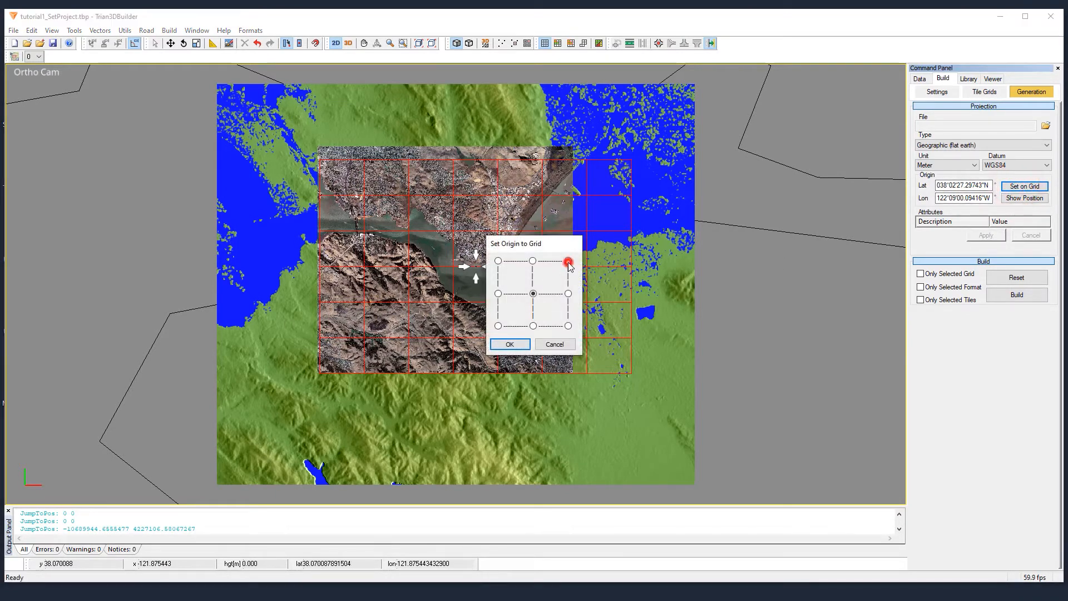
{"action": "left_click", "coordinate": [510, 345]}
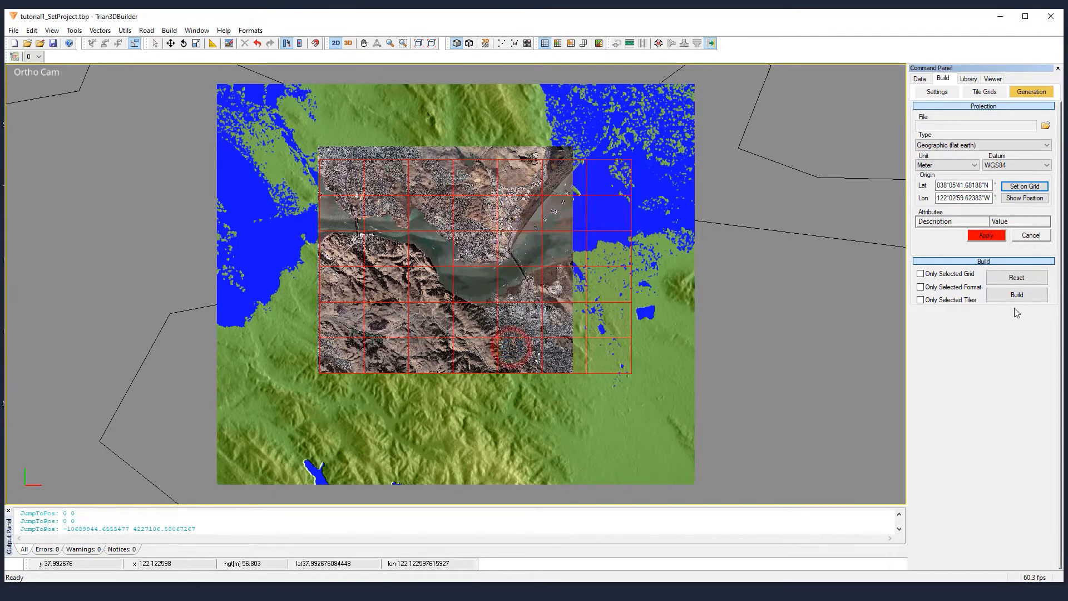
{"action": "left_click", "coordinate": [987, 245]}
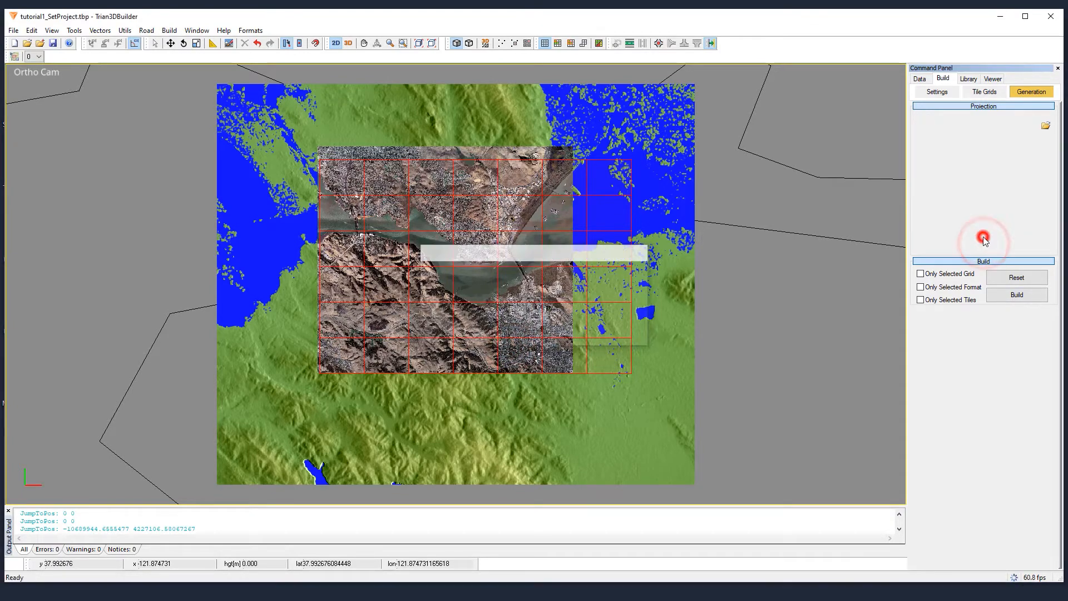
{"action": "left_click", "coordinate": [1027, 199]}
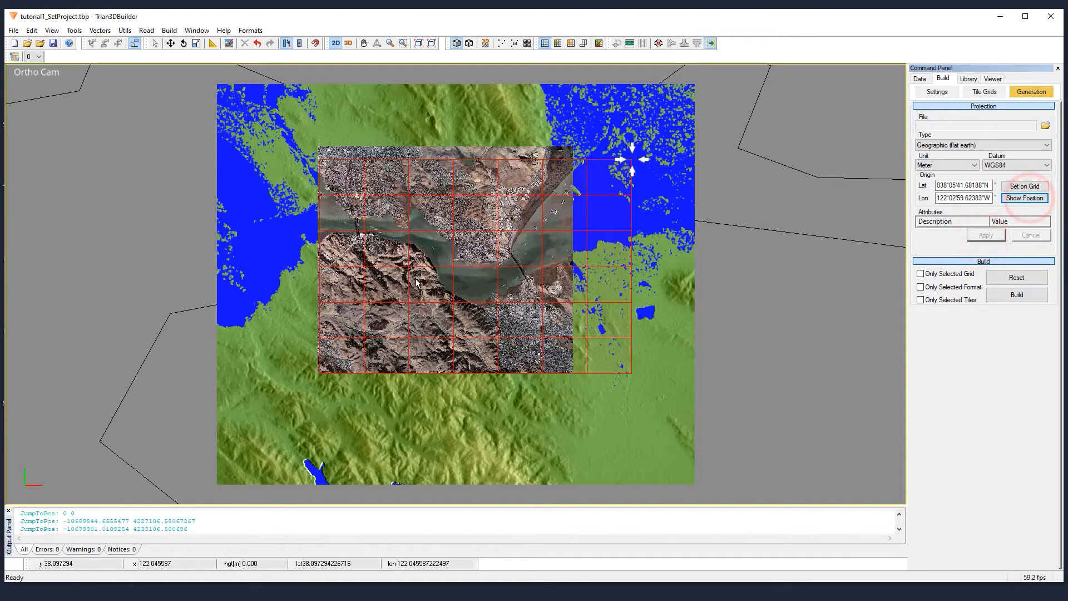
{"action": "scroll", "coordinate": [417, 279], "scroll_direction": "up", "scroll_amount": 2}
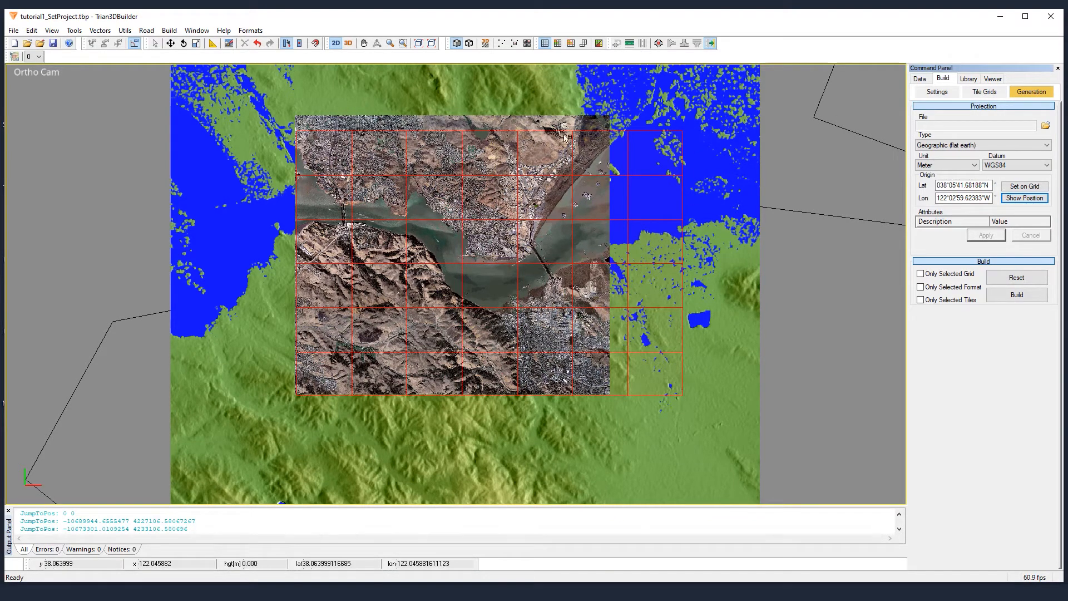
{"action": "left_click", "coordinate": [985, 92]}
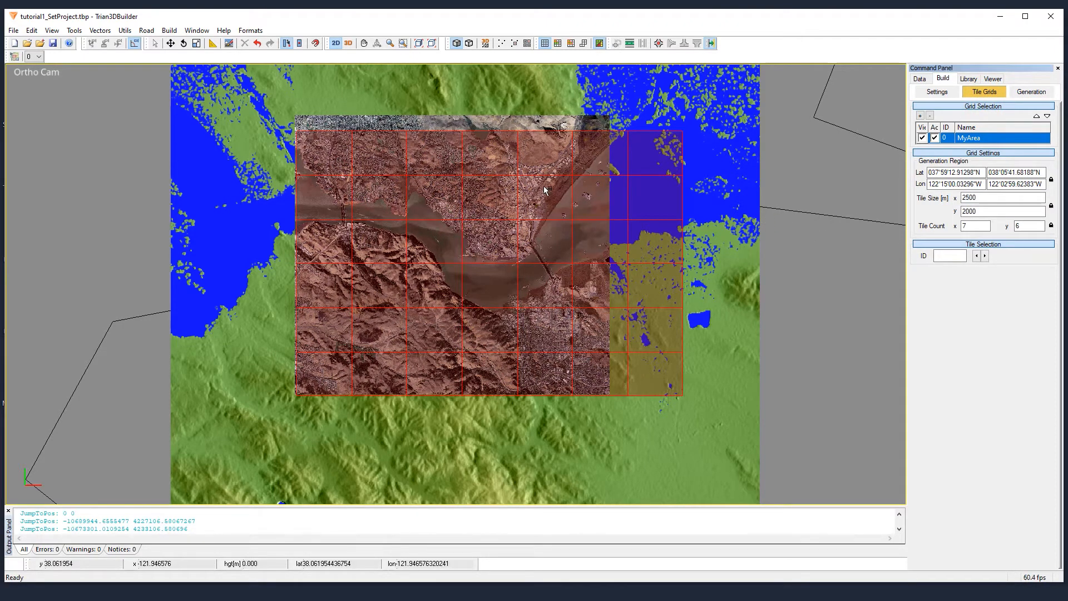
Step: Redraw the MyArea grid as 5 × 6 tiles over the satellite image
{"action": "left_click_drag", "start_coordinate": [297, 130], "coordinate": [550, 385]}
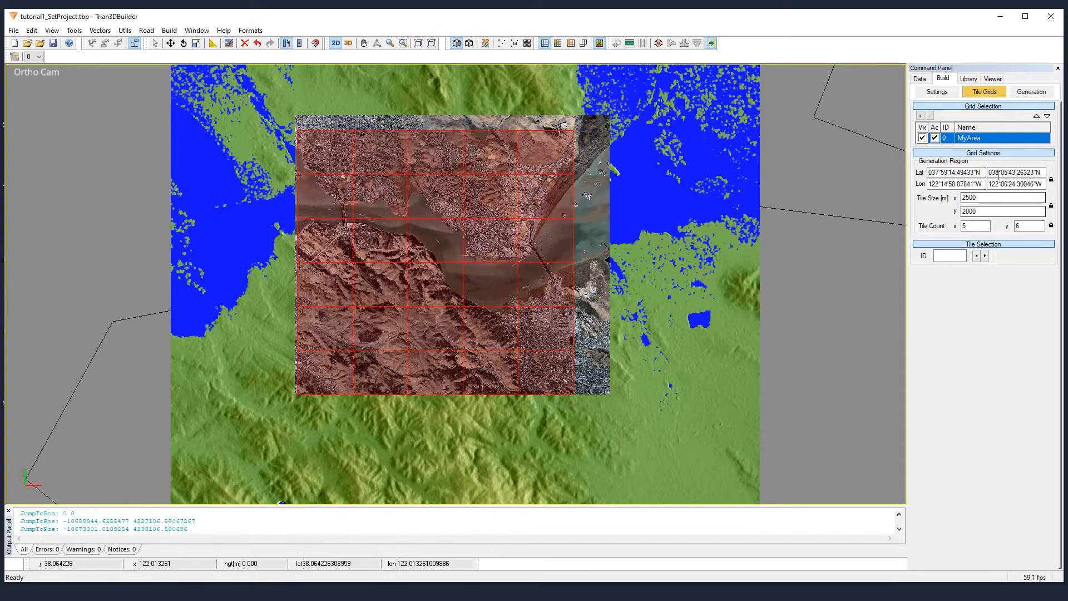
{"action": "left_click", "coordinate": [1032, 92]}
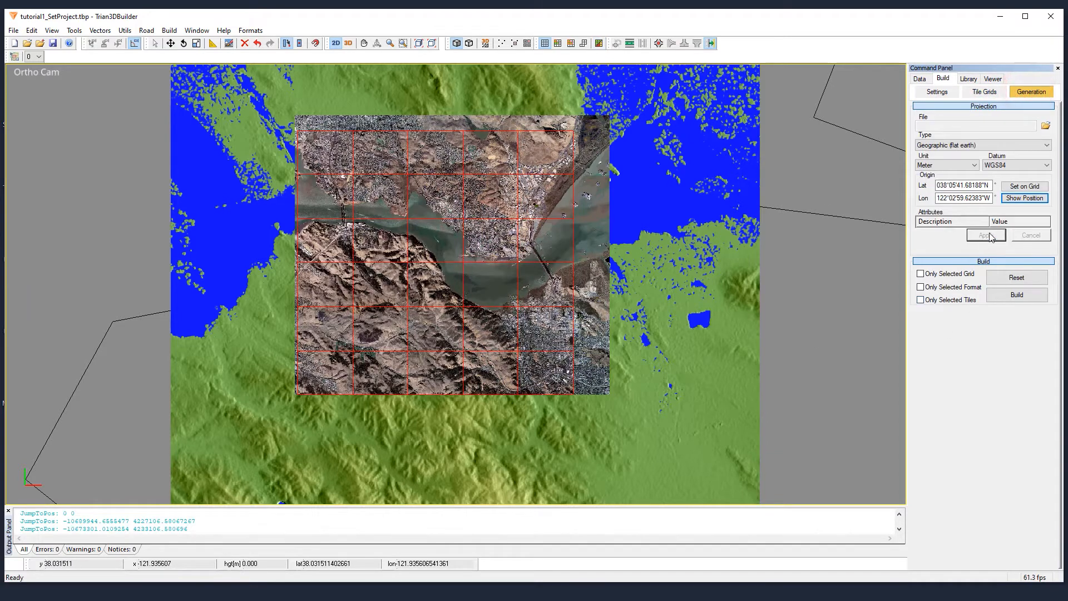
{"action": "left_click", "coordinate": [1025, 186]}
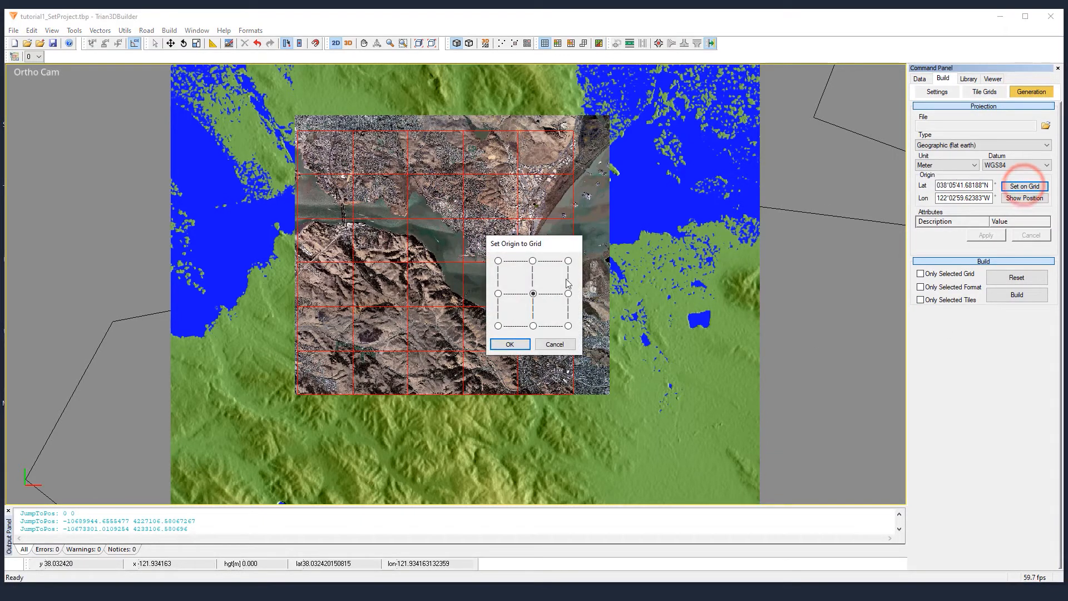
Step: Place the projection origin at the grid centre, apply it, and recentre the map on the grid
{"action": "left_click", "coordinate": [510, 343]}
{"action": "left_click", "coordinate": [984, 236]}
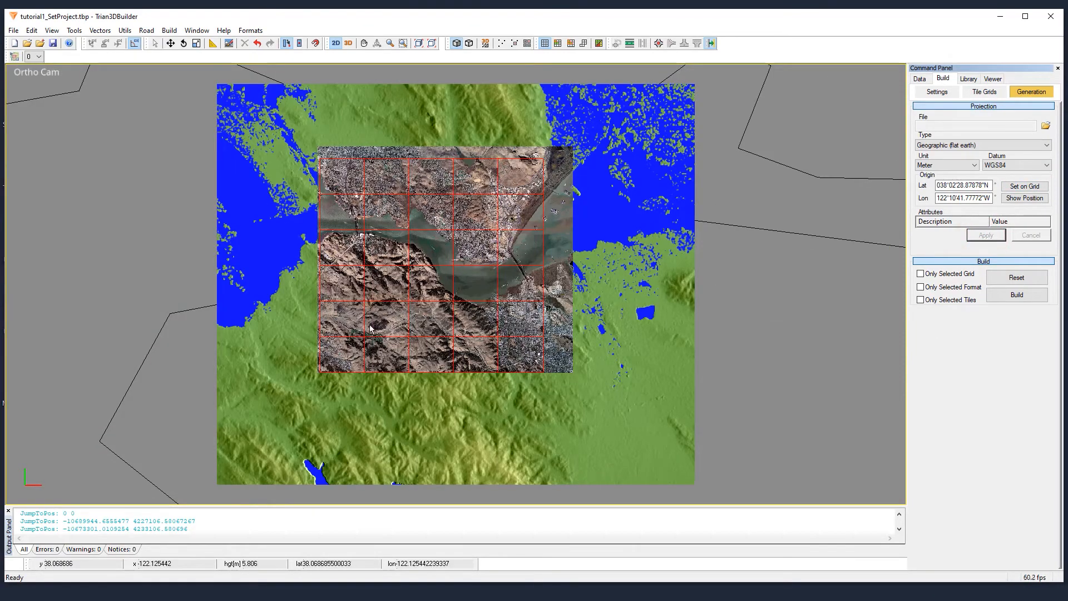
{"action": "scroll", "coordinate": [330, 388], "scroll_direction": "up", "scroll_amount": 1}
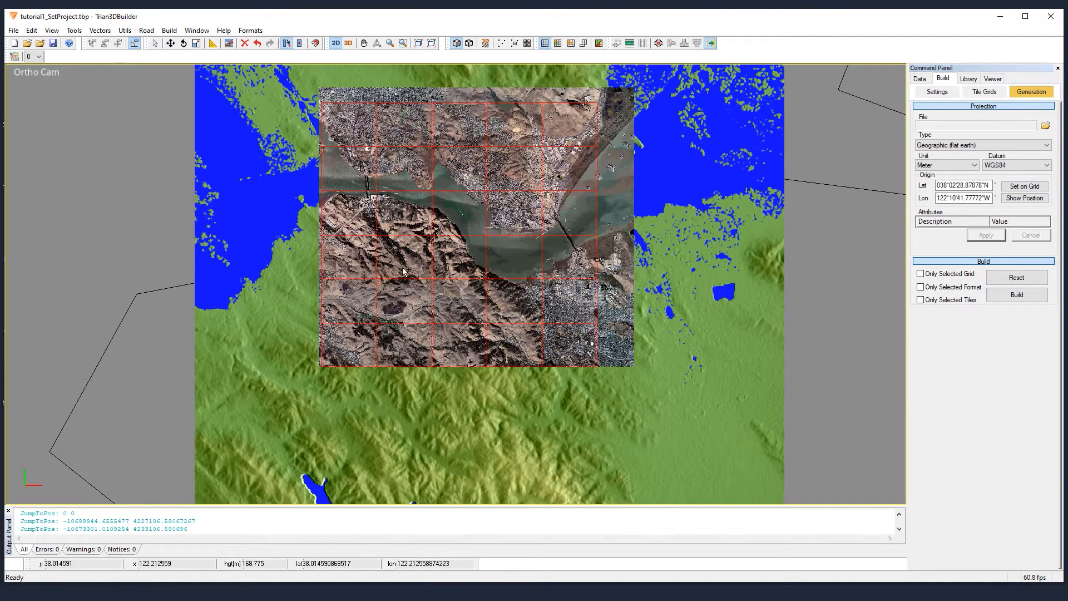
{"action": "middle_click_drag", "start_coordinate": [407, 272], "coordinate": [394, 304]}
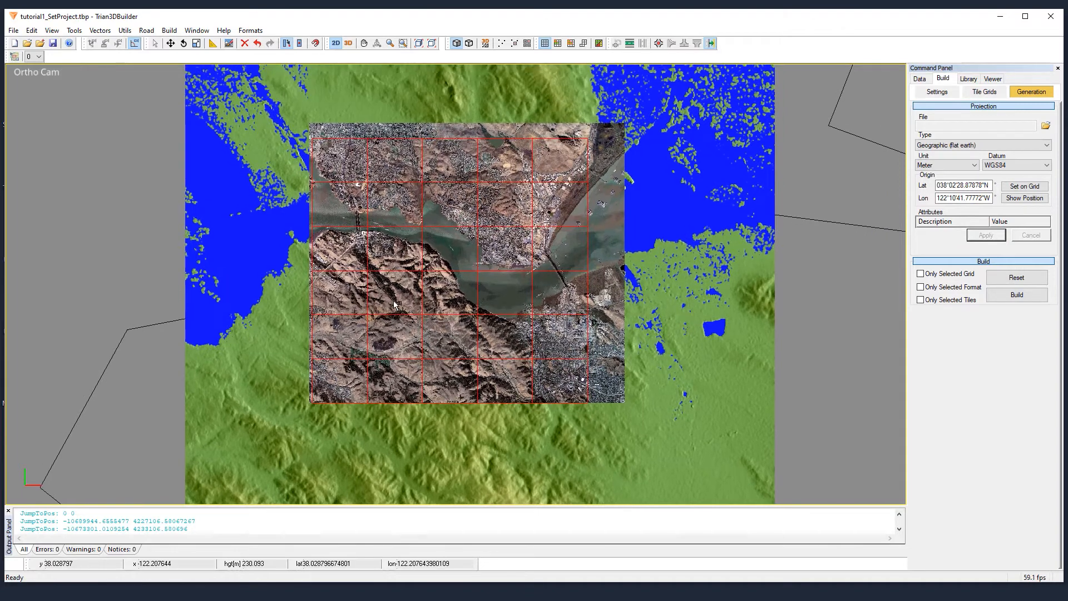
{"action": "left_click", "coordinate": [322, 394]}
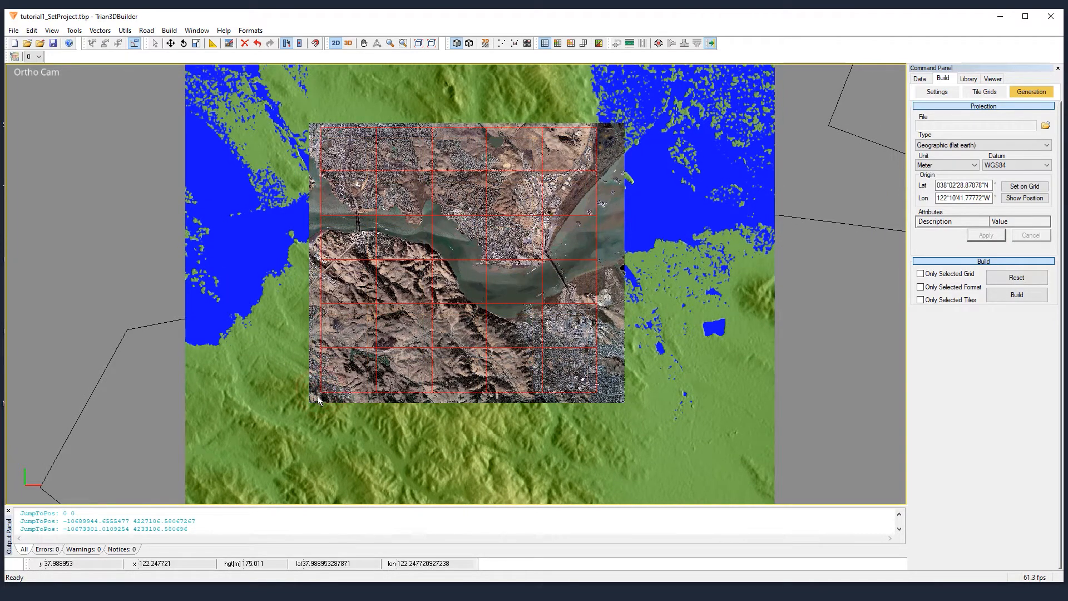
{"action": "left_click", "coordinate": [317, 393]}
Step: Show the origin at 038°02'28.88"N, 122°10'41.78"W and zoom in on the tile grid
{"action": "left_click", "coordinate": [1026, 199]}
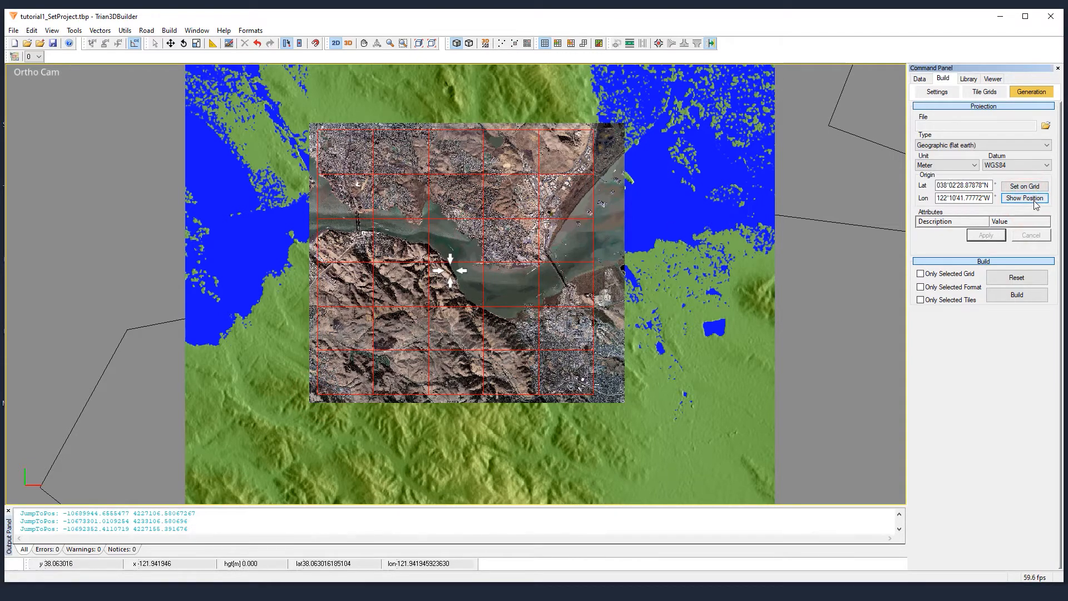
{"action": "left_click", "coordinate": [1034, 200]}
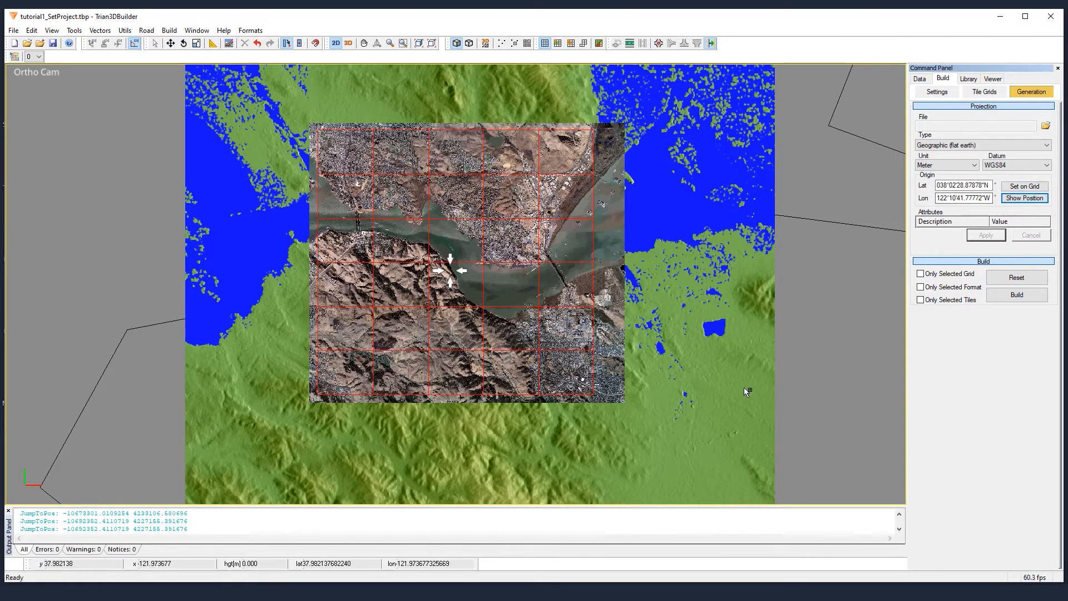
{"action": "scroll", "coordinate": [665, 340], "scroll_direction": "up", "scroll_amount": 2}
{"action": "middle_click_drag", "start_coordinate": [424, 276], "coordinate": [522, 325]}
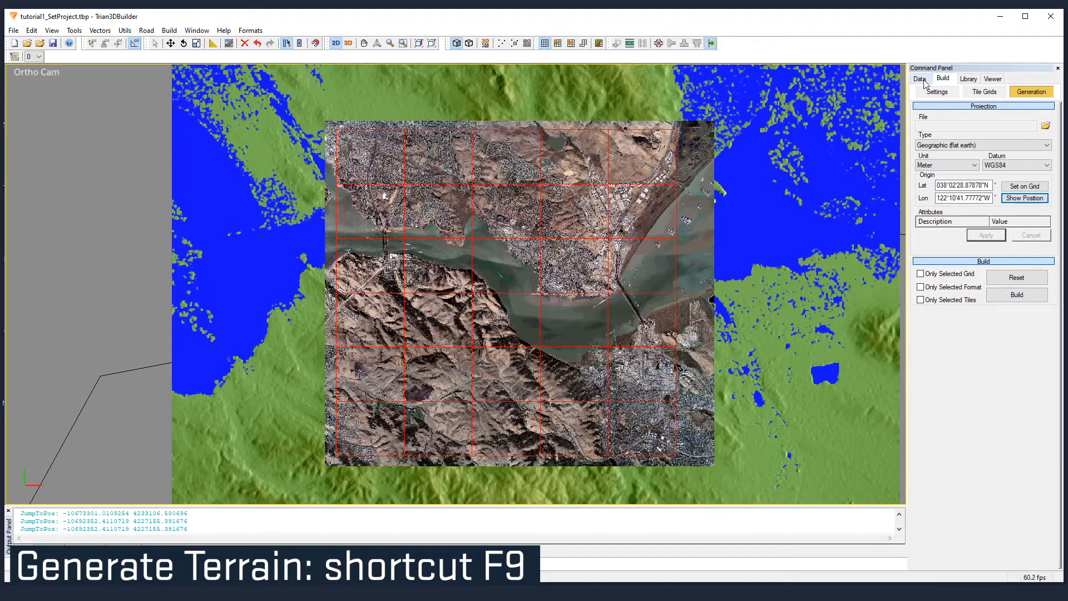
Step: Add Unreal Datasmith as an inactive database format, keeping OpenSceneGraph IVE active
{"action": "left_click", "coordinate": [937, 92]}
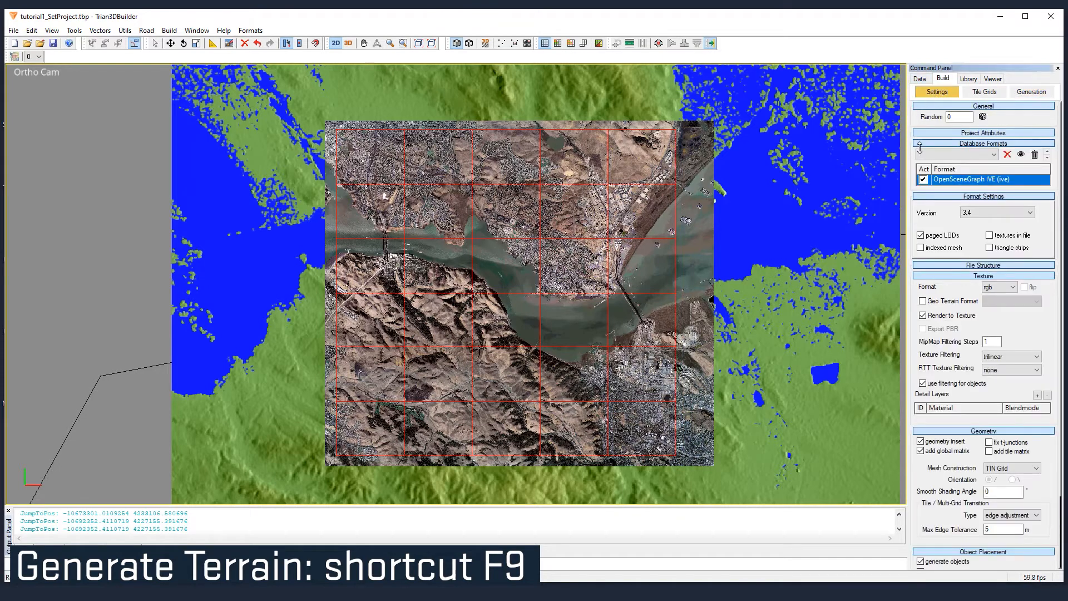
{"action": "left_click", "coordinate": [973, 154]}
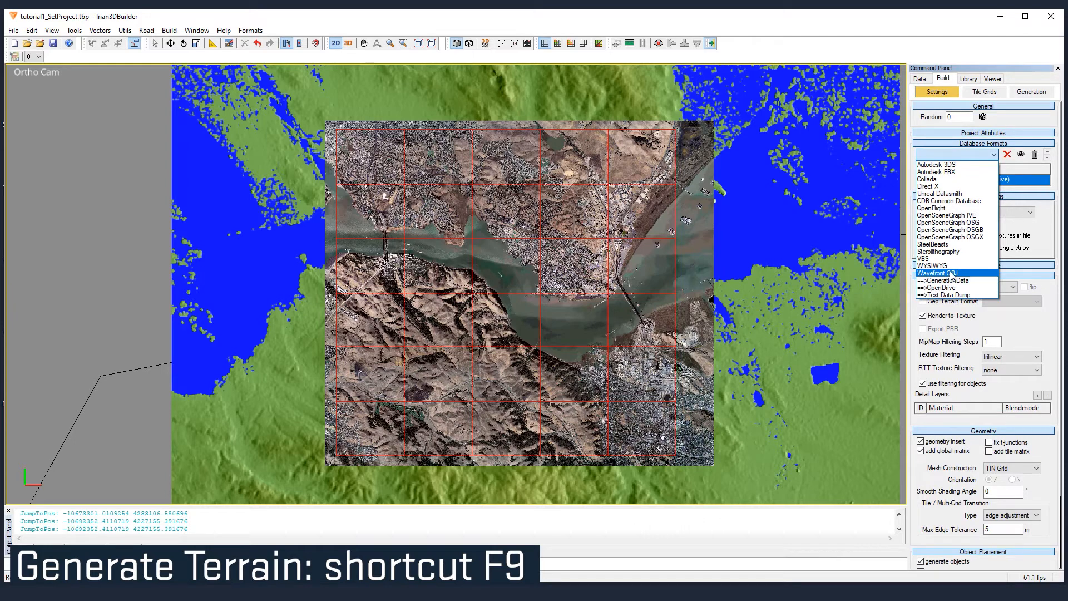
{"action": "left_click", "coordinate": [939, 194]}
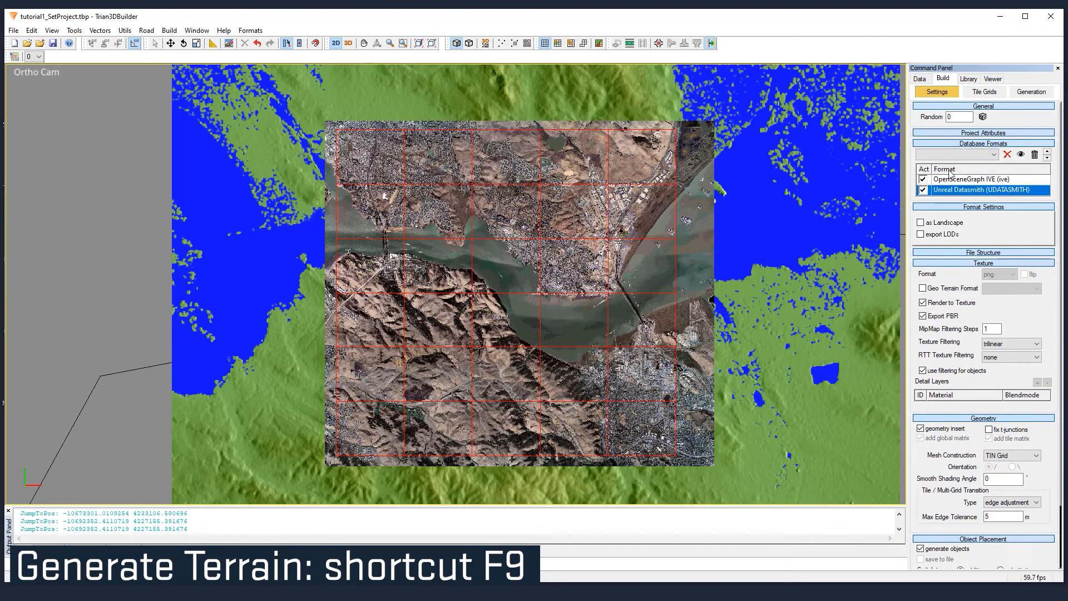
{"action": "left_click", "coordinate": [923, 191]}
{"action": "left_click", "coordinate": [981, 179]}
{"action": "left_click", "coordinate": [1032, 92]}
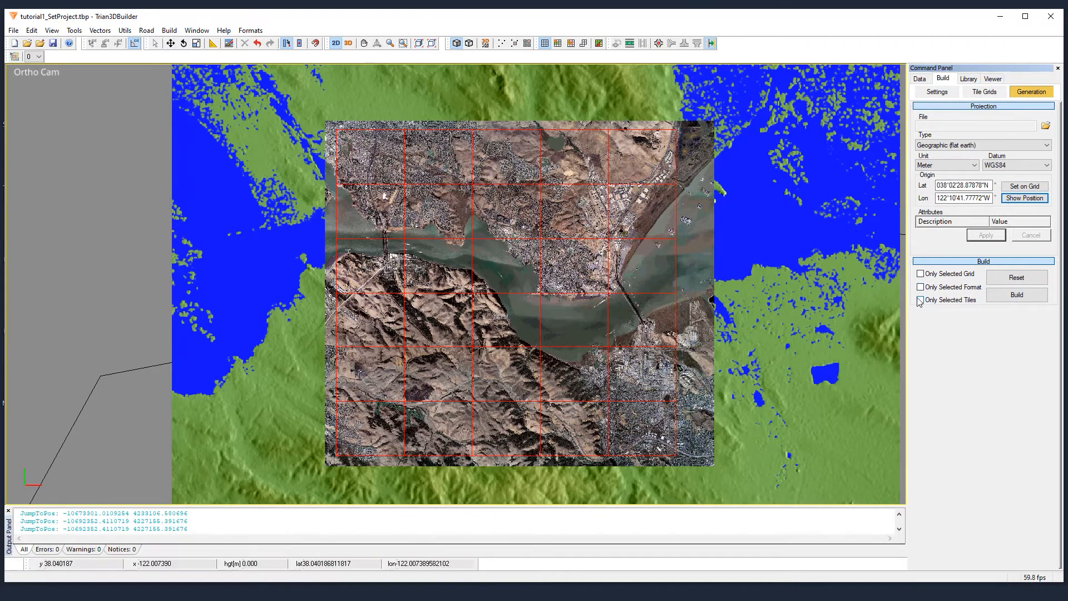
Step: Activate the tile grids and select tiles x2,y3, x2,y4, x3,y4 and x3,y3
{"action": "left_click", "coordinate": [559, 44]}
{"action": "left_click", "coordinate": [492, 276]}
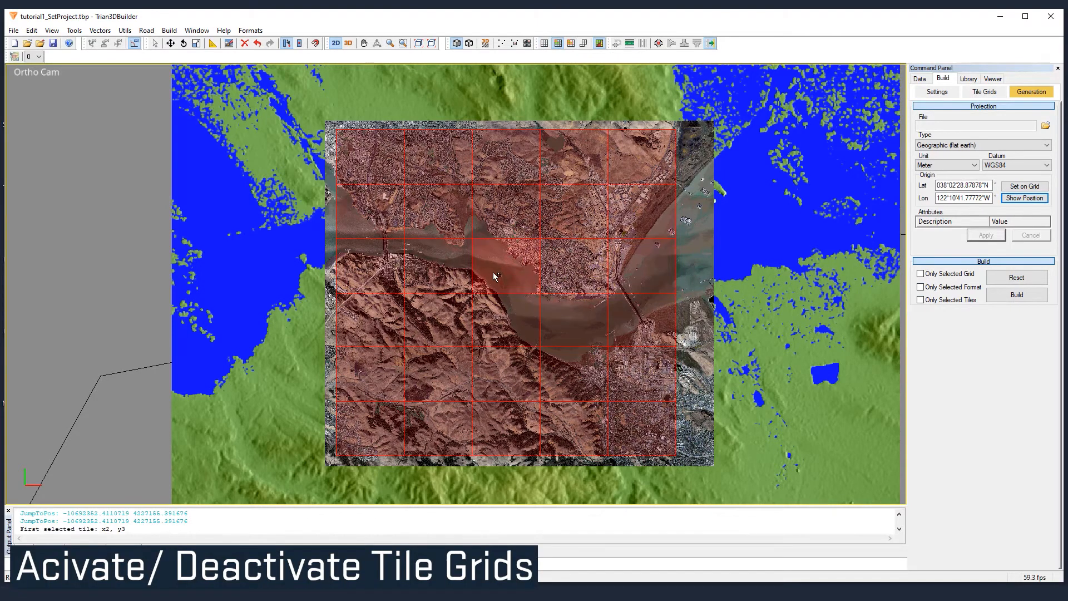
{"action": "left_click", "coordinate": [513, 223]}
{"action": "left_click", "coordinate": [570, 215]}
{"action": "left_click", "coordinate": [570, 272]}
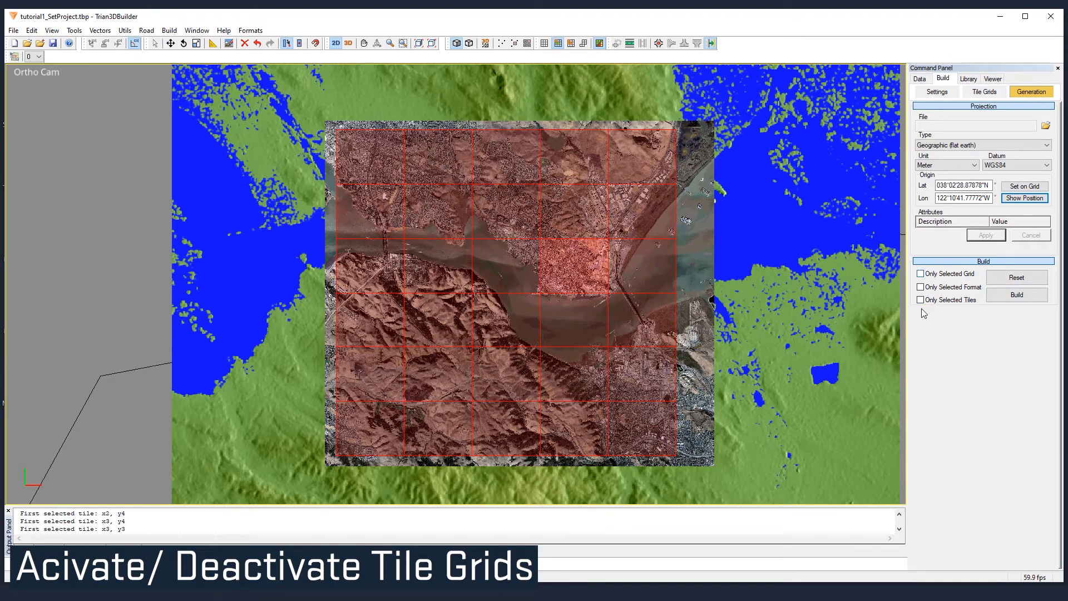
{"action": "left_click", "coordinate": [169, 31]}
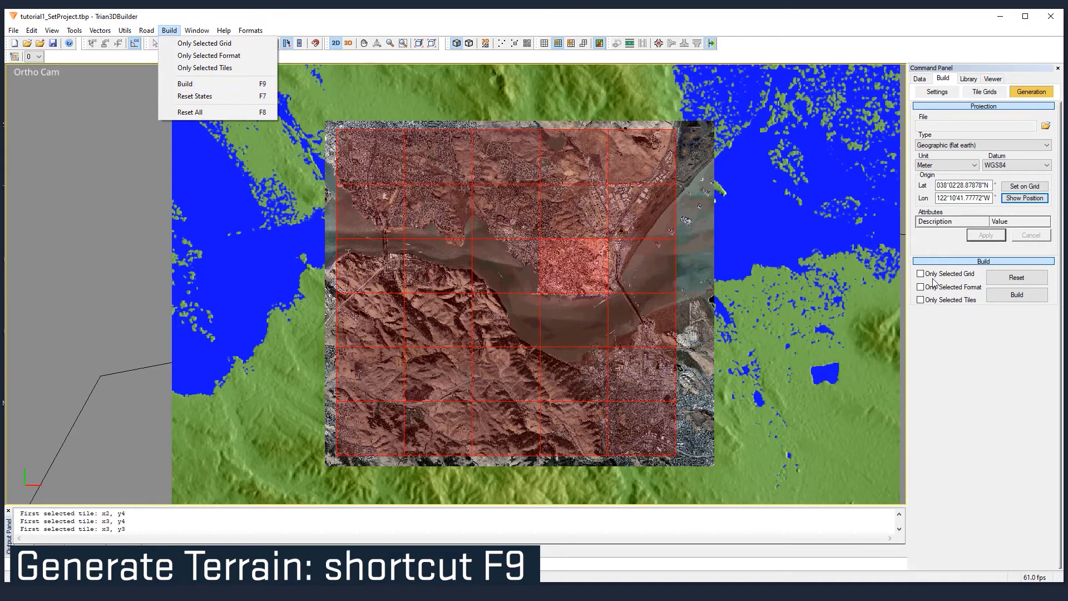
Step: Build the terrain database and view the generated master.ive terrain in 3D
{"action": "left_click", "coordinate": [167, 83]}
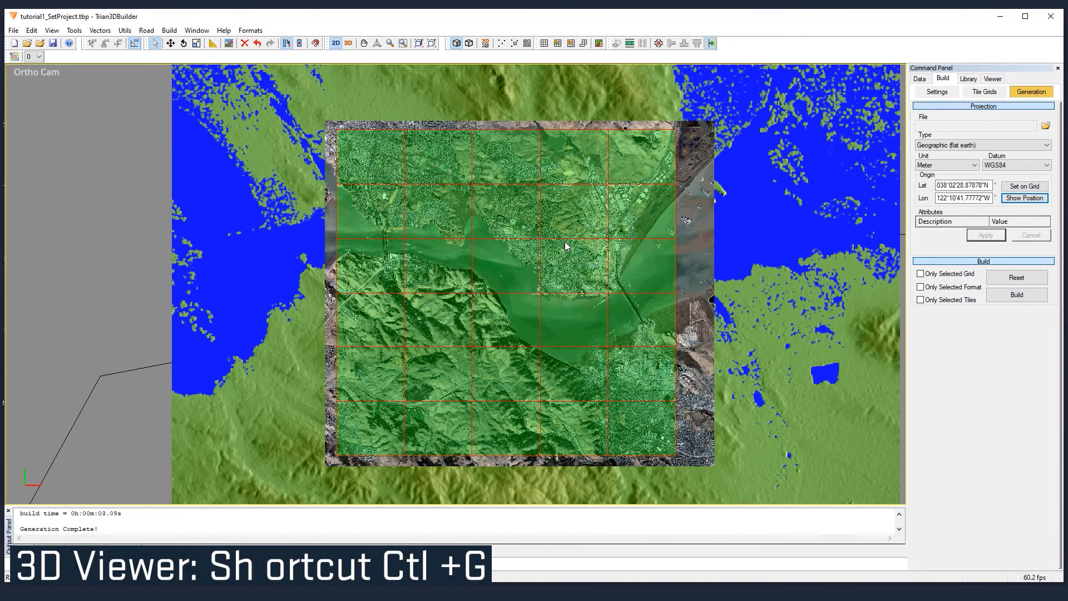
{"action": "left_click", "coordinate": [349, 42]}
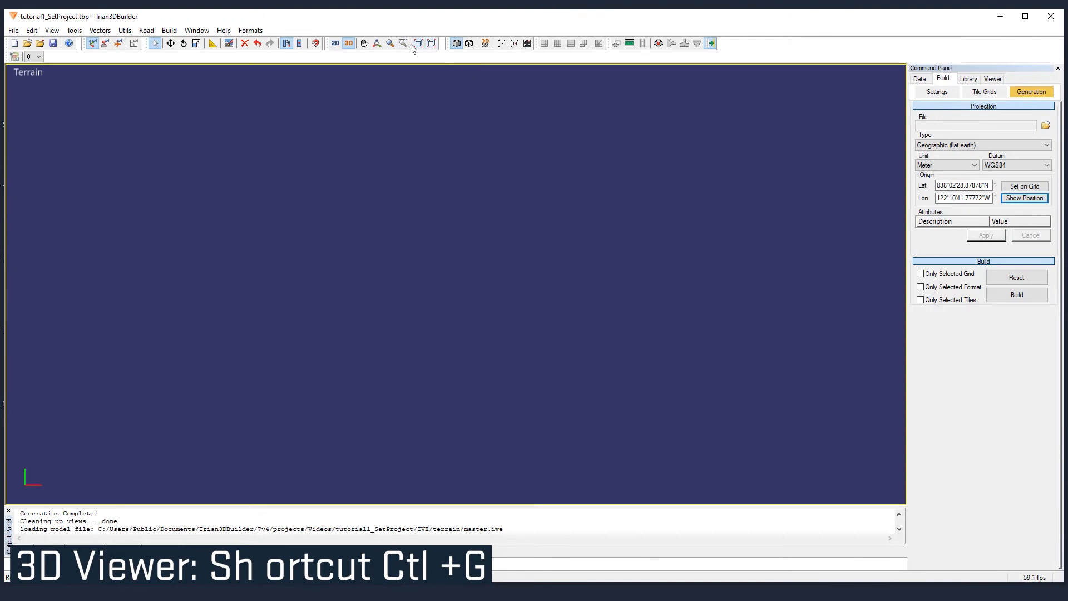
Step: Orbit to a low oblique view of the bay, zoom and pan across the hills and water
{"action": "left_click_drag", "start_coordinate": [615, 346], "coordinate": [237, 257]}
{"action": "scroll", "coordinate": [388, 282], "scroll_direction": "up", "scroll_amount": 8}
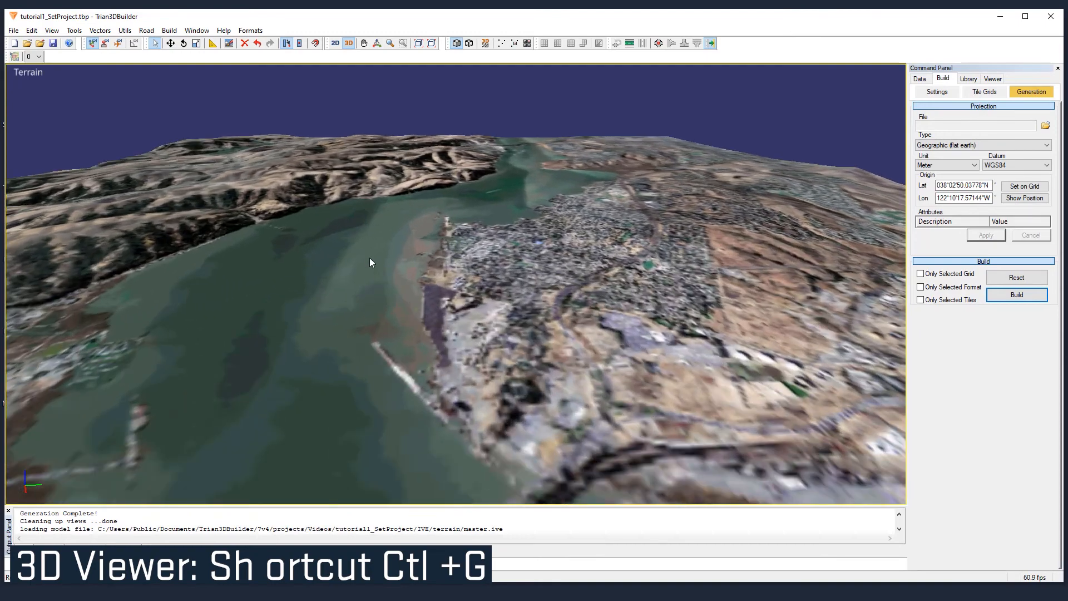
{"action": "middle_click_drag", "start_coordinate": [369, 258], "coordinate": [882, 432]}
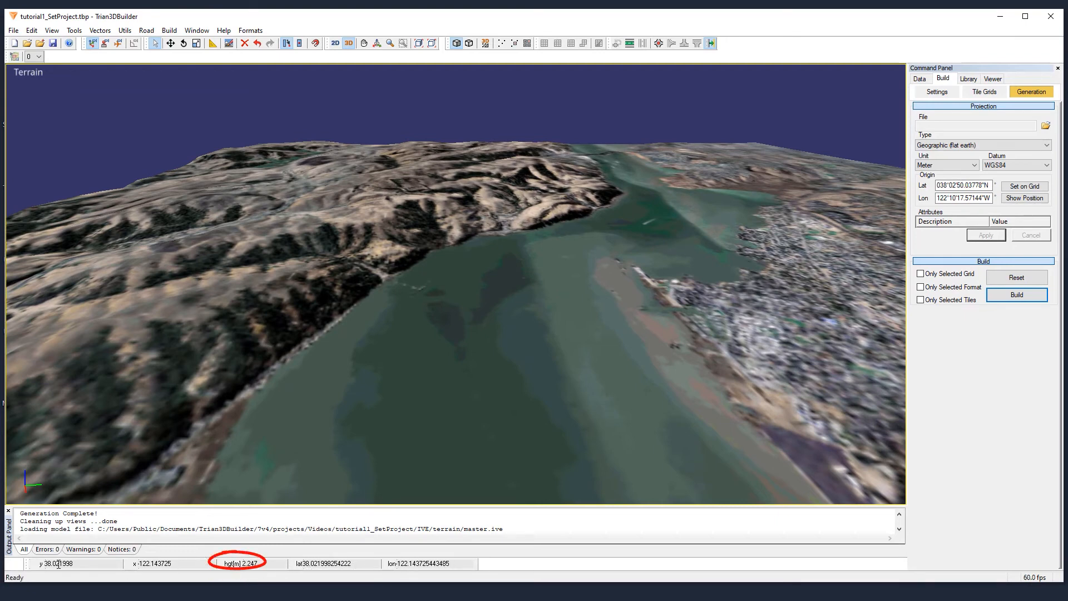
{"action": "scroll", "coordinate": [346, 369], "scroll_direction": "down", "scroll_amount": 4}
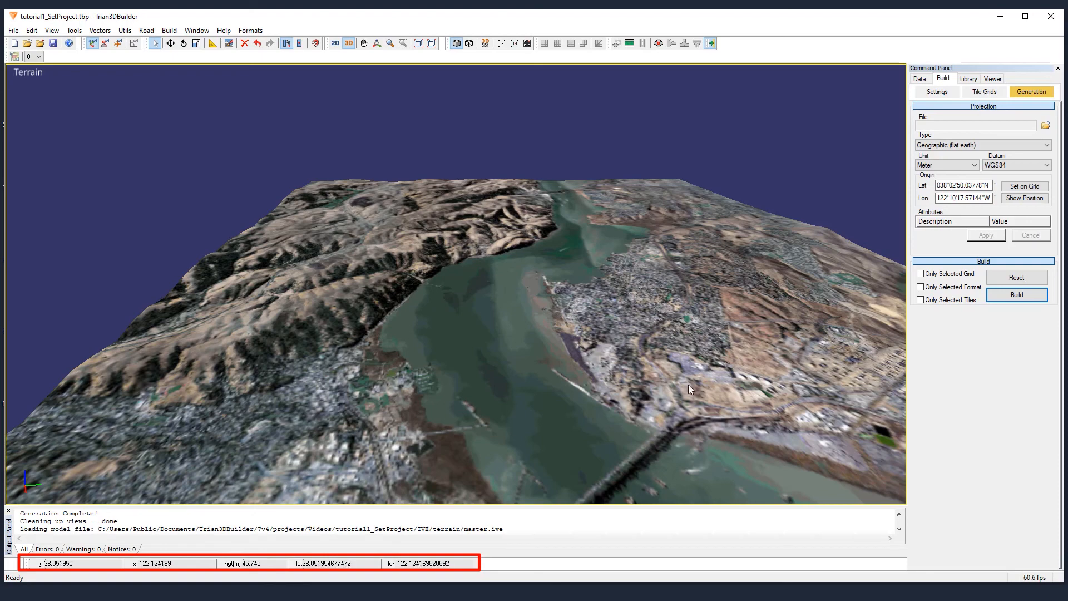
{"action": "scroll", "coordinate": [689, 385], "scroll_direction": "down", "scroll_amount": 5}
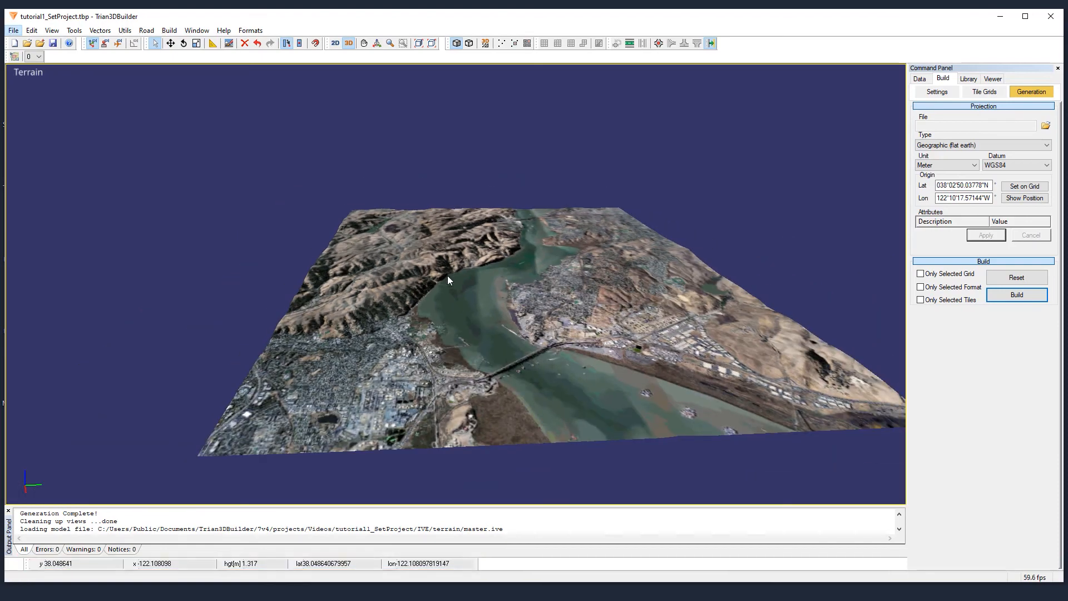